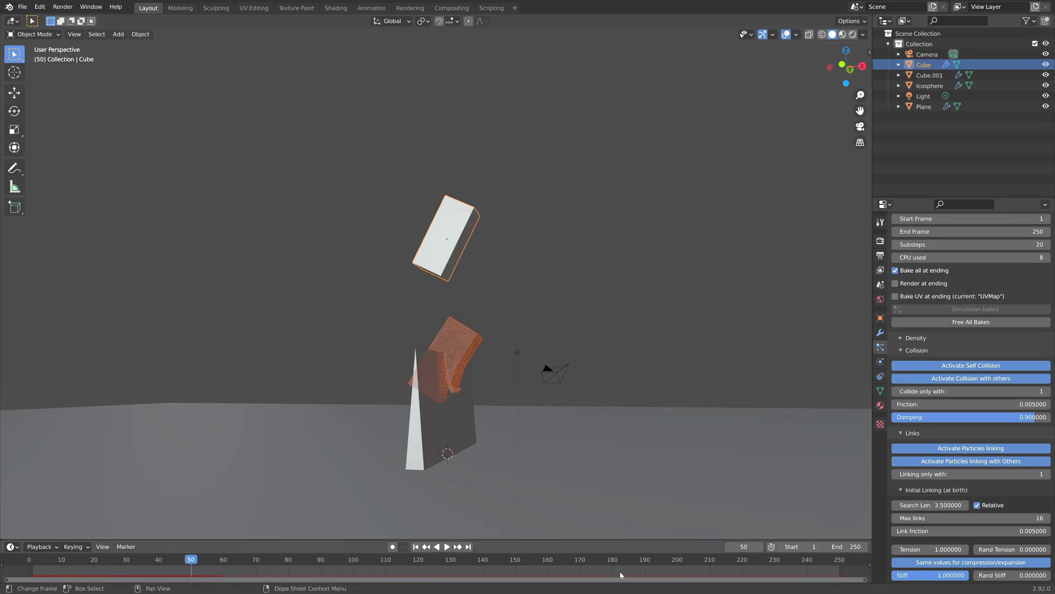
Free the baked molecular simulation, run it again with the cube's initial link Broken value at 0.01, and play back the result
key(Escape)
click(963, 322)
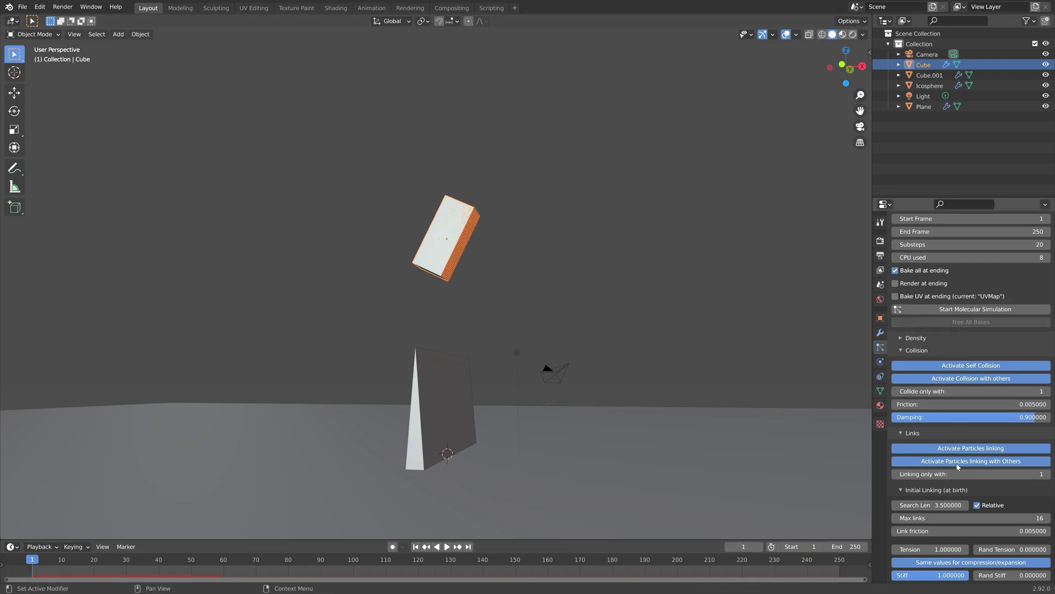
scroll(958, 467, down, 4)
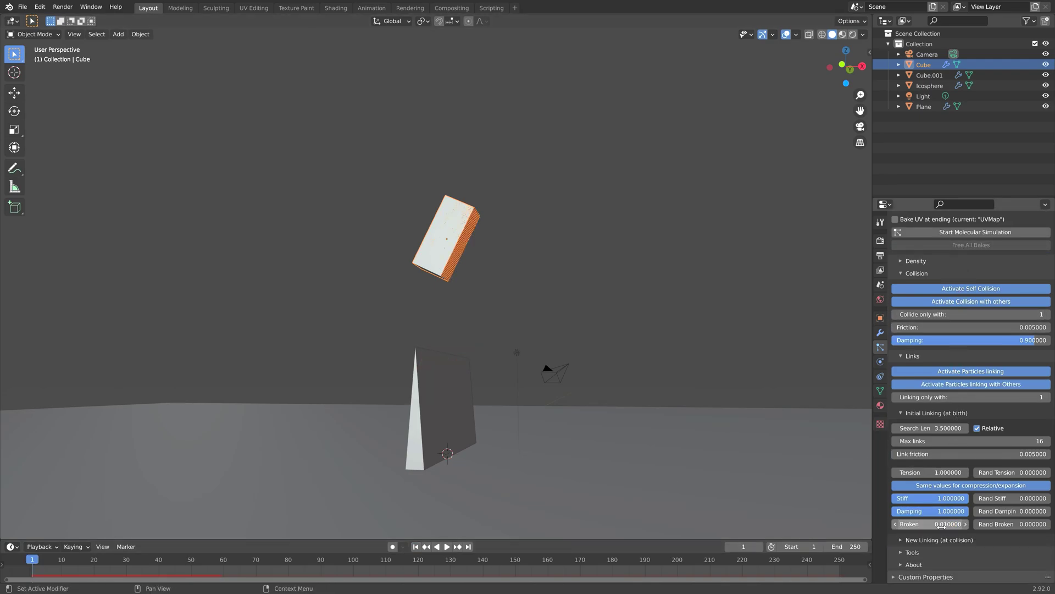
scroll(941, 525, up, 3)
click(935, 298)
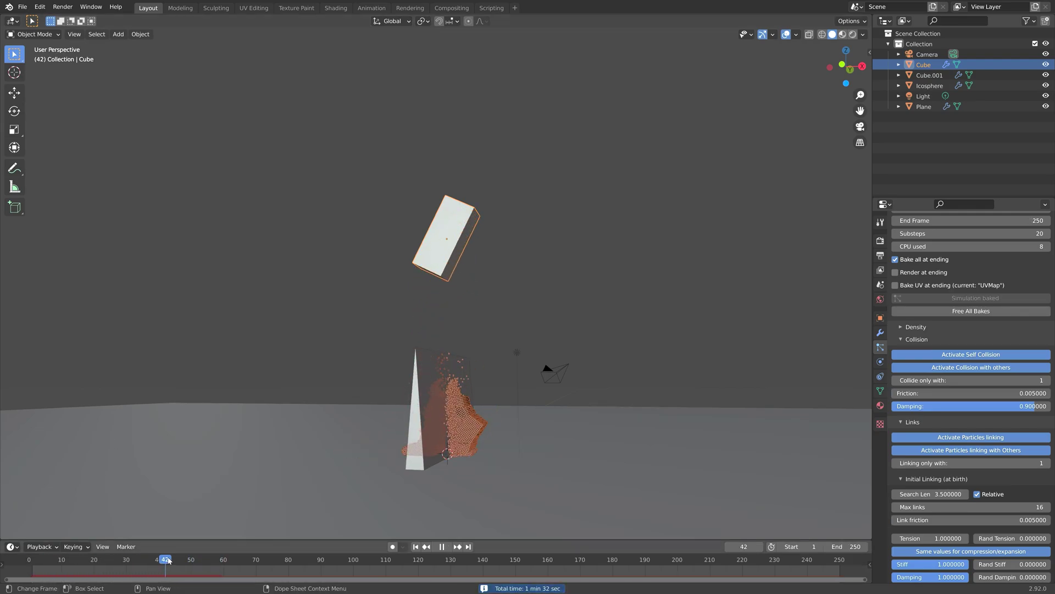
click(223, 559)
key(Escape)
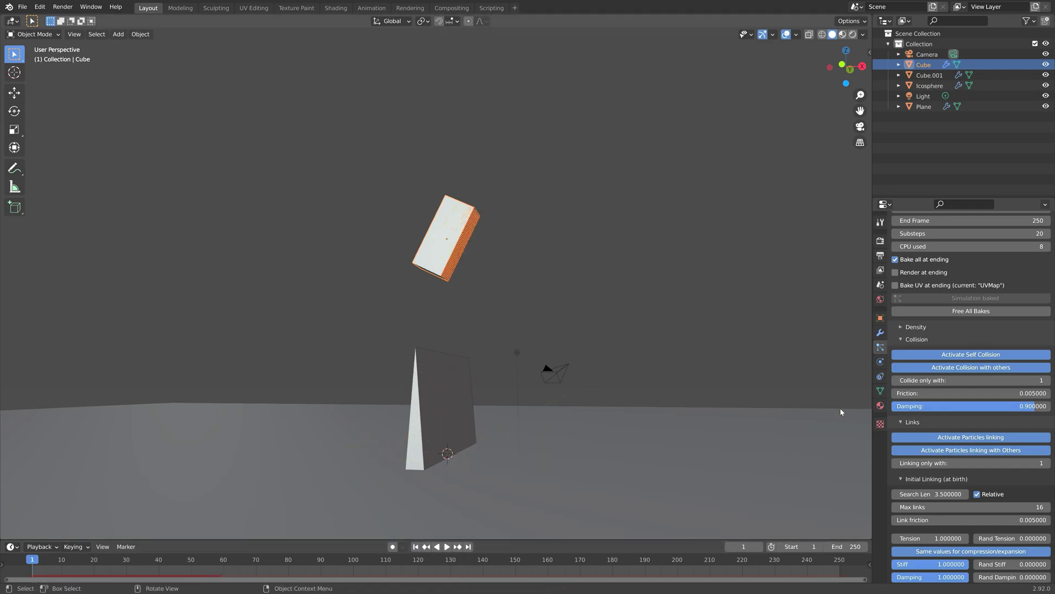
Free the bake, set the initial link Broken value to 0.1, and rerun the molecular simulation
click(971, 311)
scroll(967, 357, down, 3)
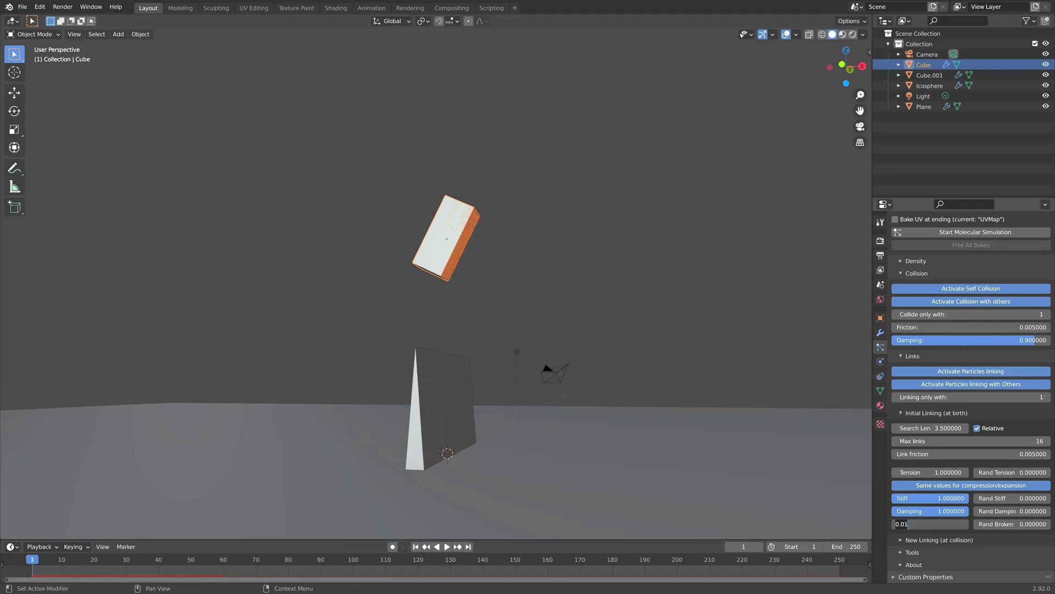
scroll(952, 275, up, 3)
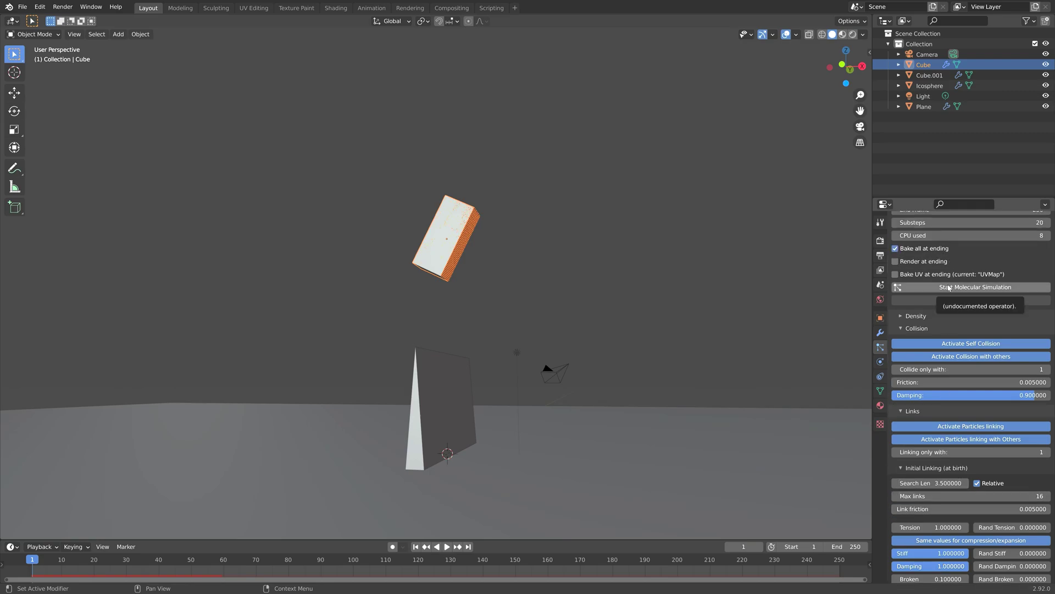
click(949, 287)
click(691, 453)
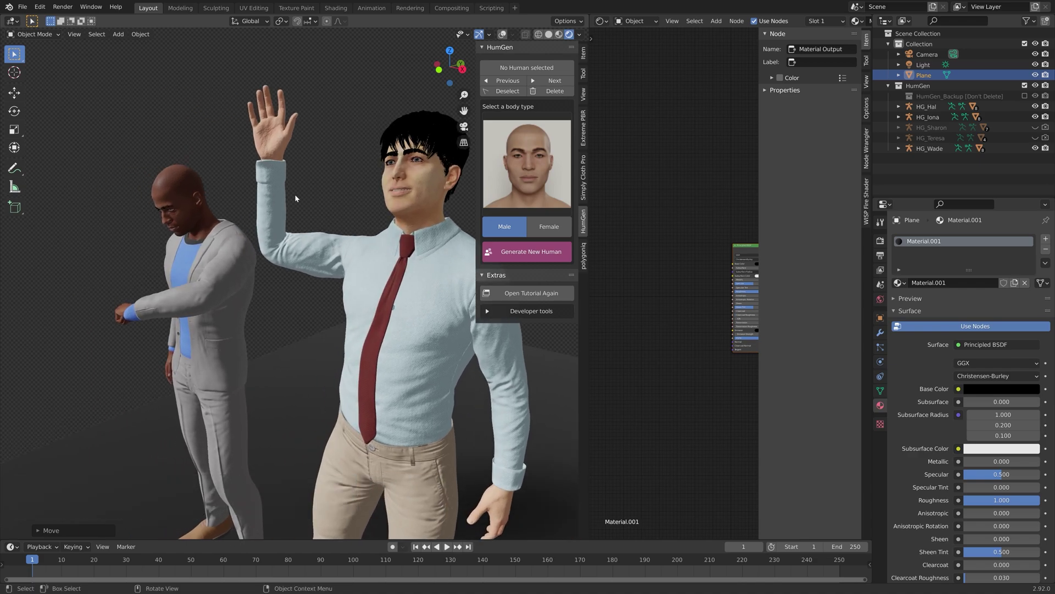
Generate a new male human using the Caucasian body type
middle_drag(295, 199, 280, 269)
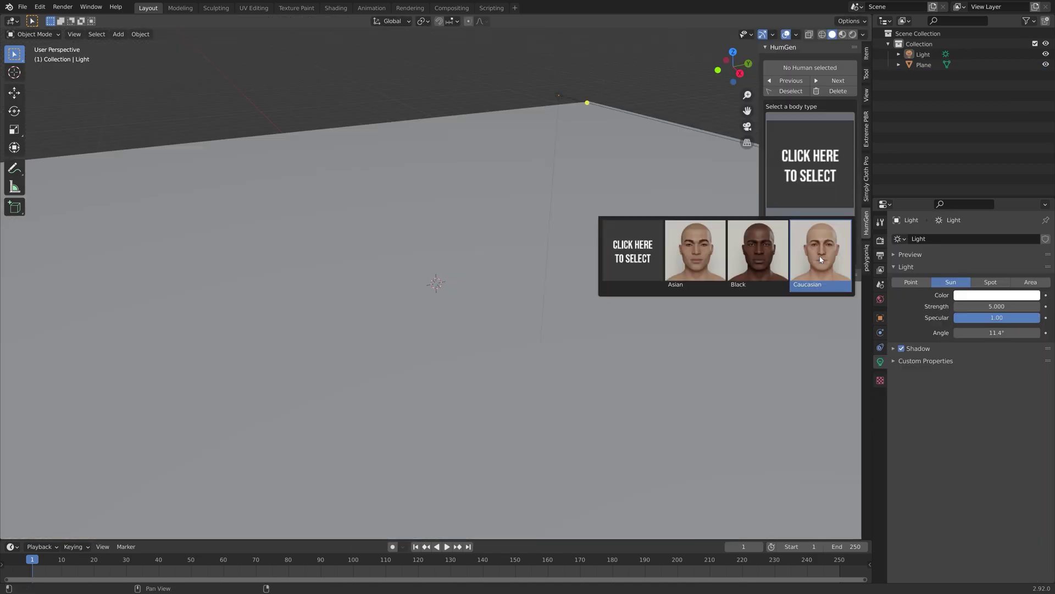
click(821, 260)
click(819, 252)
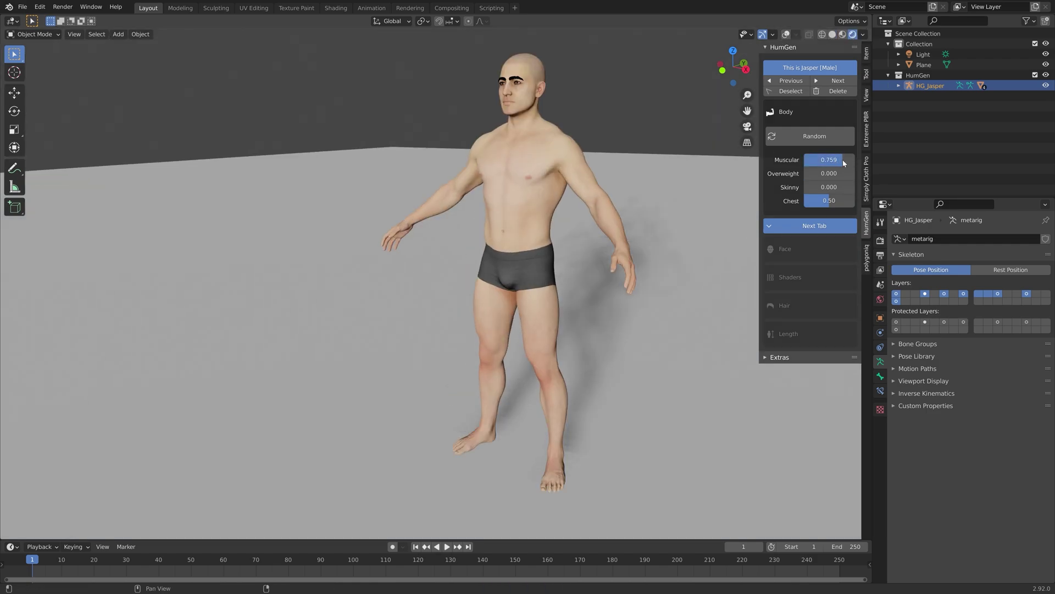
Set the body's Muscular value to about 0.759 and reshape the face, with cheek fullness about -0.479 and chin width about -0.319
middle_drag(605, 235, 567, 219)
click(770, 225)
click(794, 195)
mouse_move(796, 213)
mouse_down()
mouse_move(822, 213)
mouse_move(781, 213)
mouse_up()
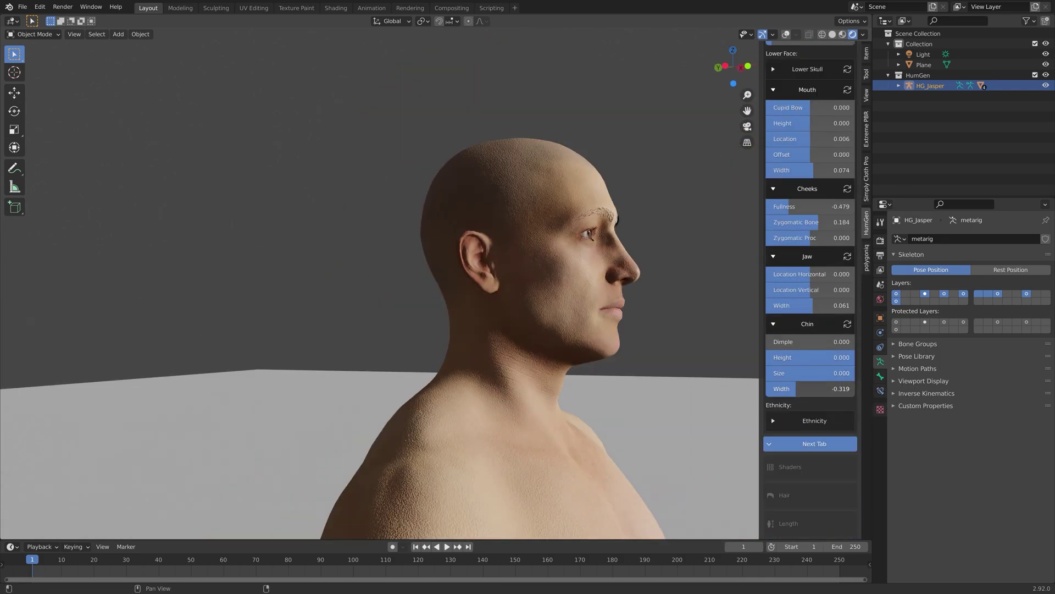
Set the human's skin sagging to about 0.211 and apply the Combed Side hairstyle
click(829, 437)
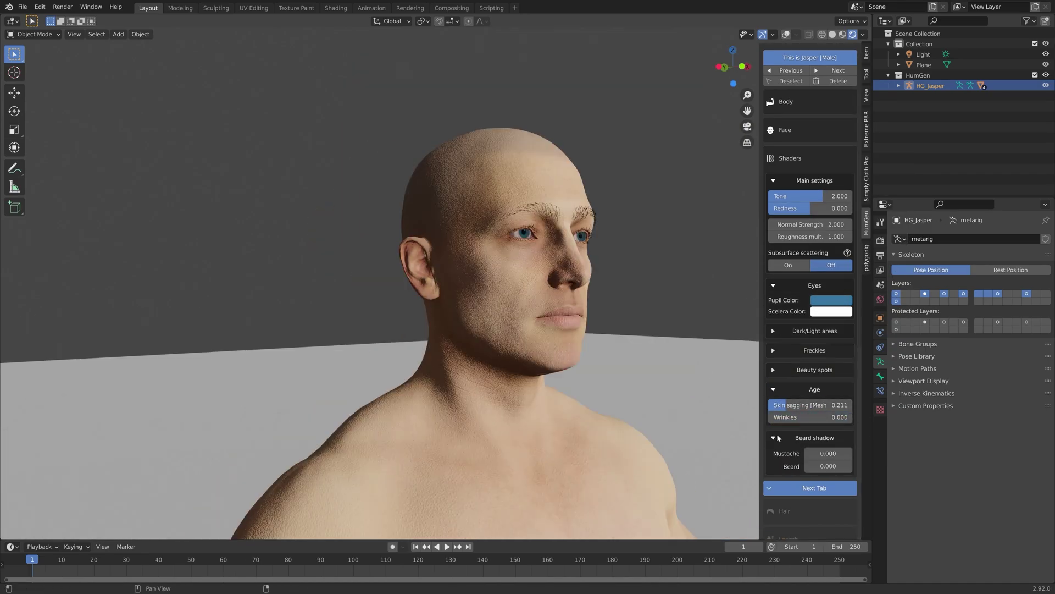
click(777, 437)
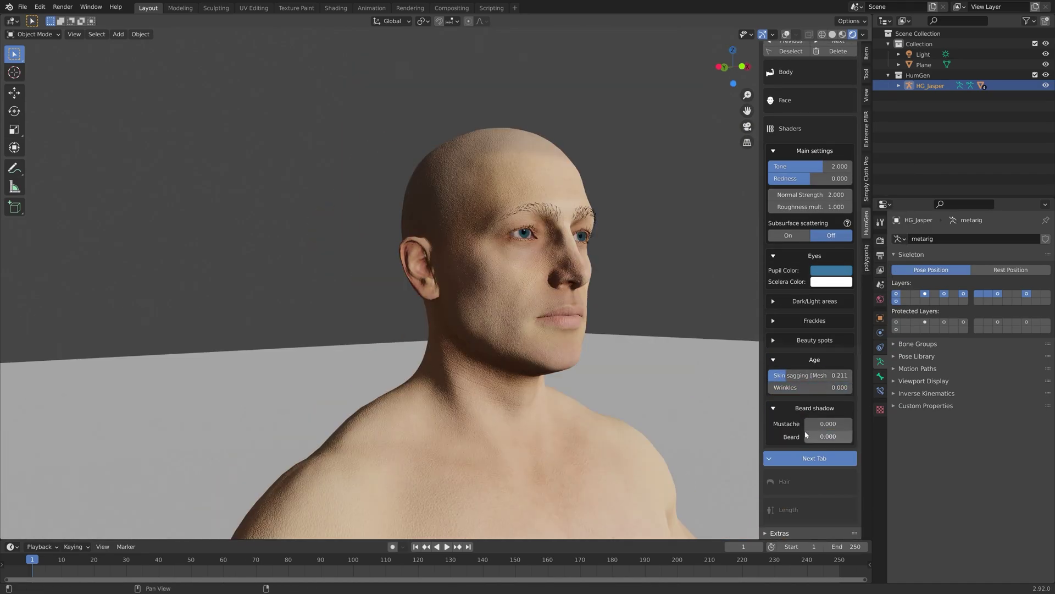
click(810, 279)
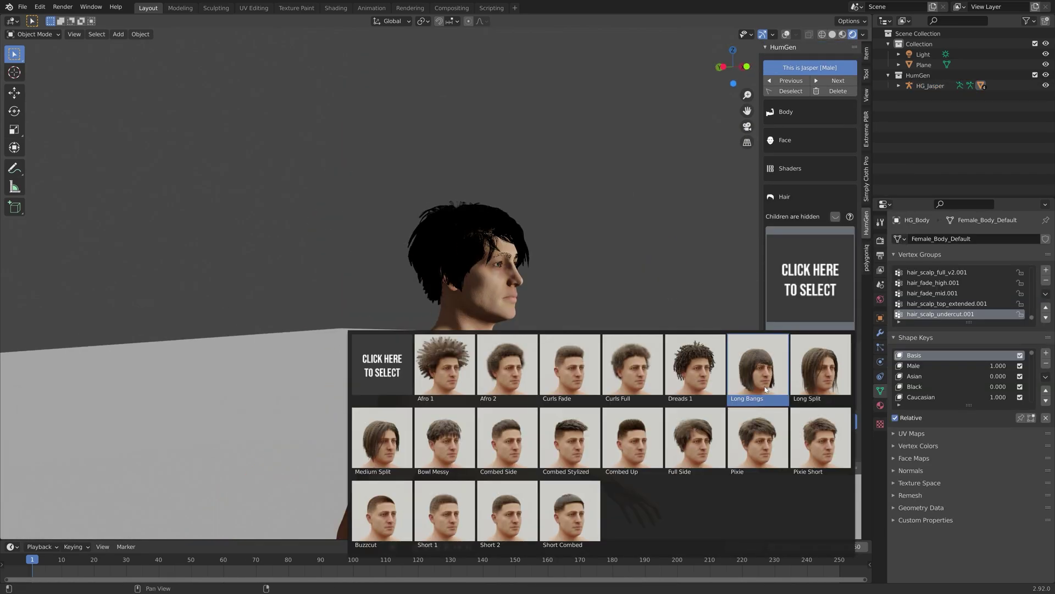
click(505, 448)
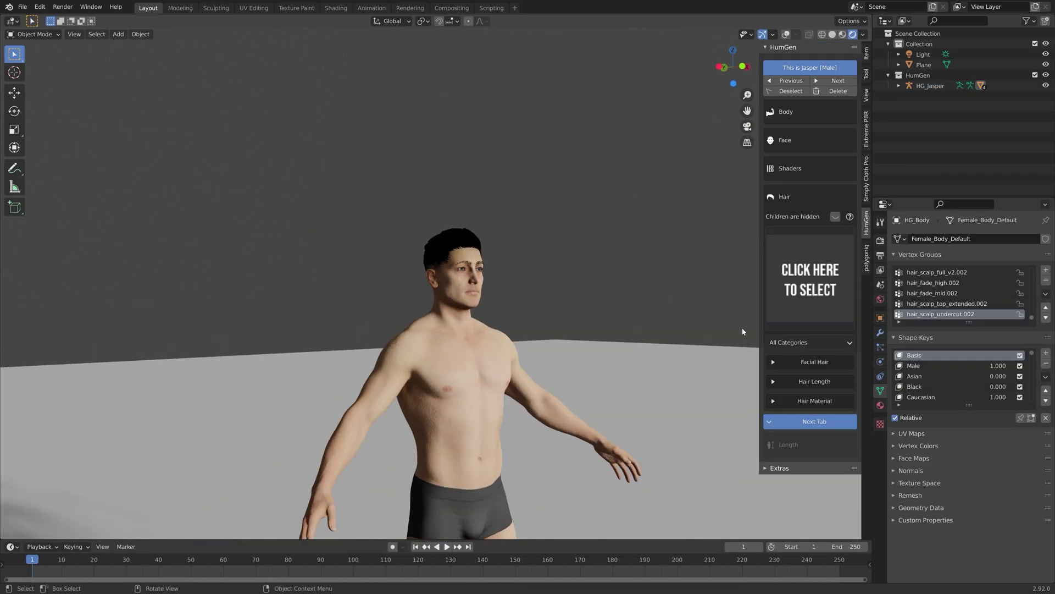
Add the second Large Mustache facial hair style and set the mustache length to about 0.581
click(816, 424)
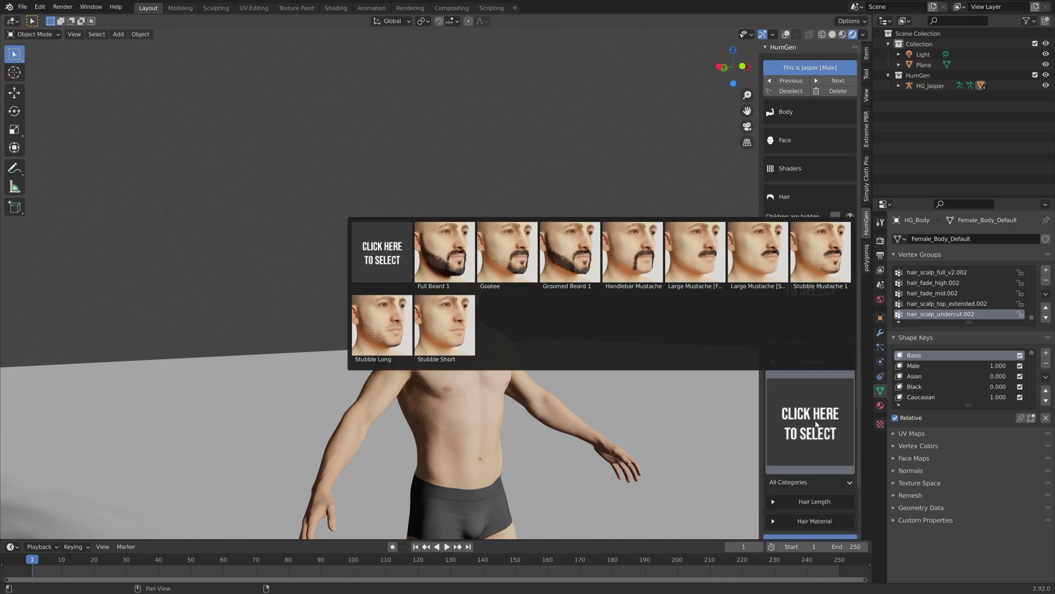
click(764, 261)
scroll(794, 450, down, 5)
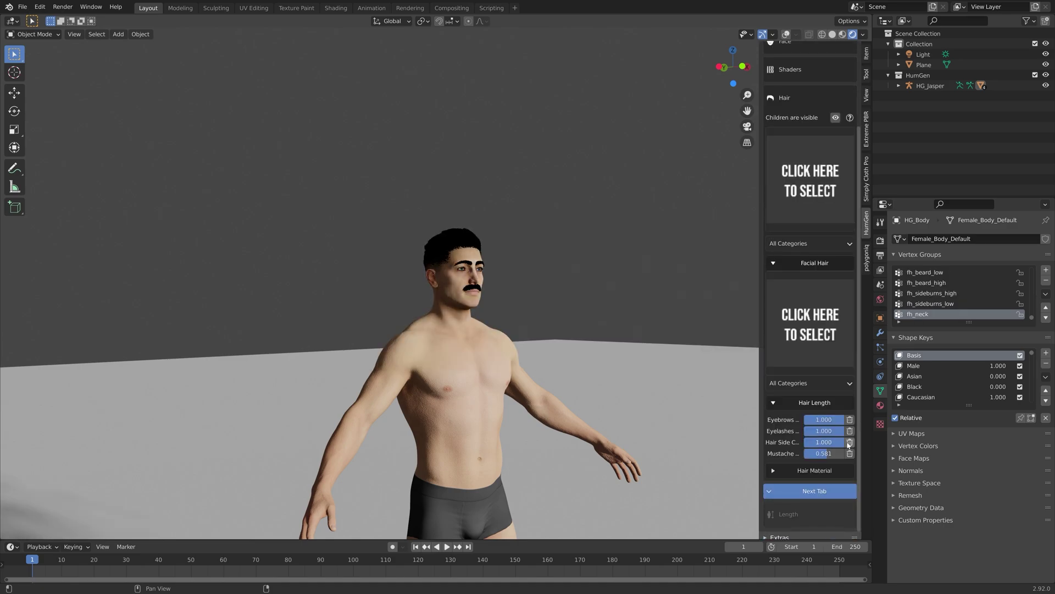
Finish the creation phase at a height of 1.89 m and dress the human in shirt, red tie, beige trousers and tan shoes
click(829, 286)
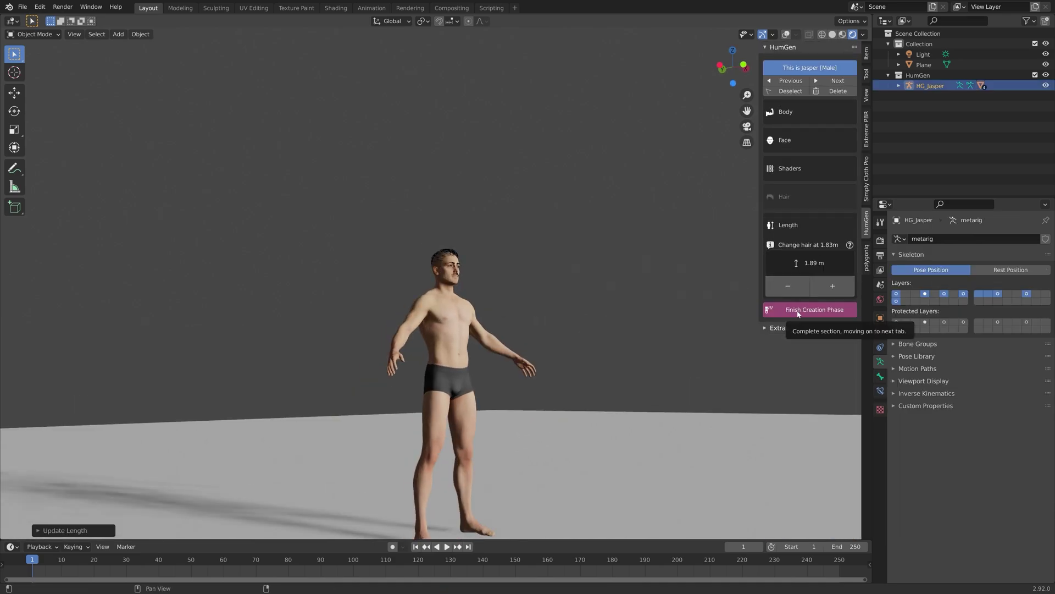
click(791, 309)
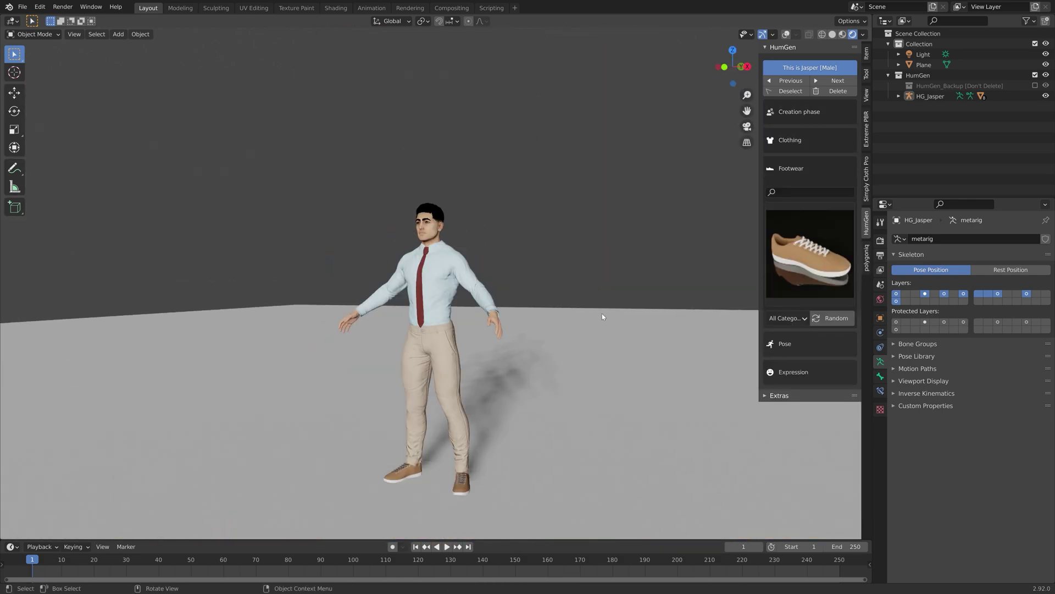
click(837, 290)
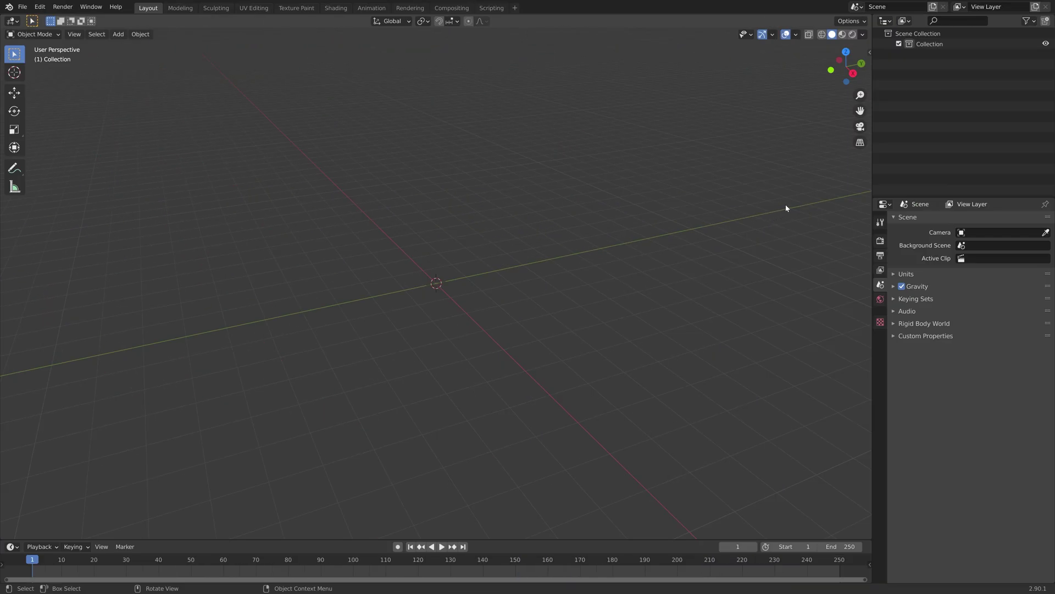
Generate a bubble music visualizer from music_viz.mp3 in the Downloads folder
key(n)
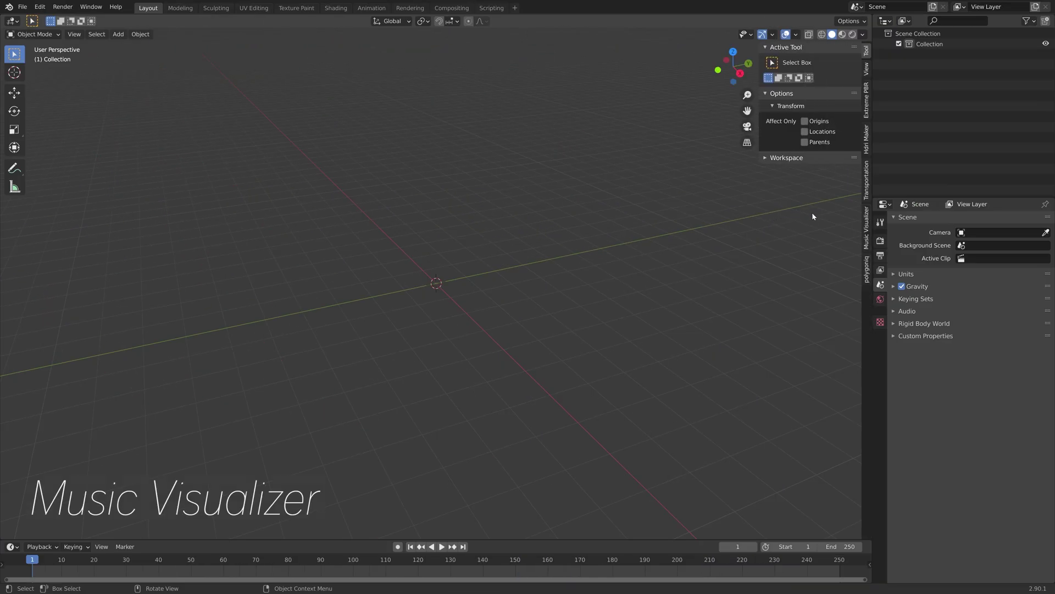
click(867, 230)
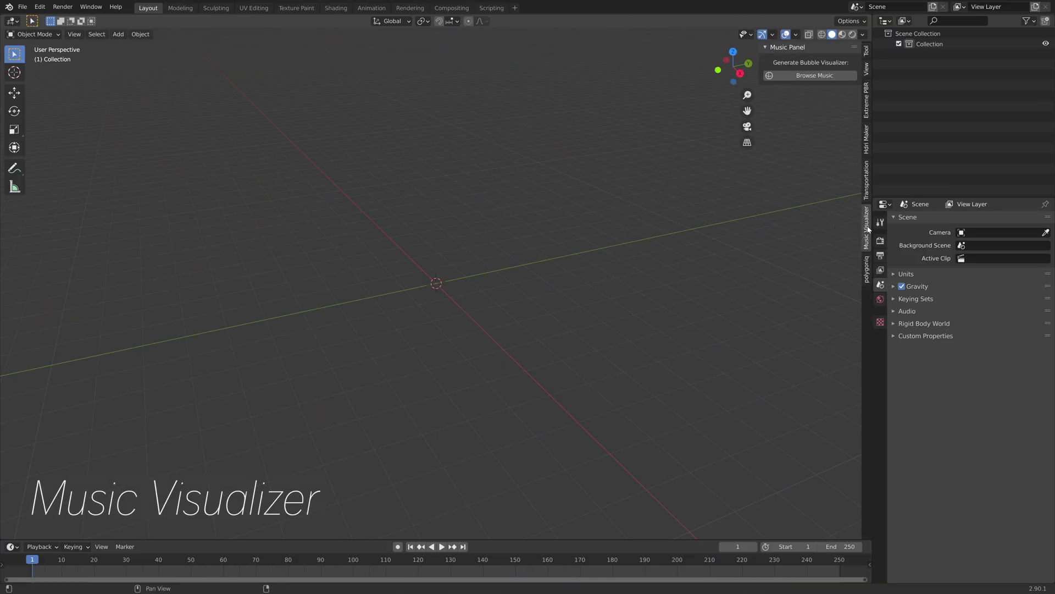
click(822, 74)
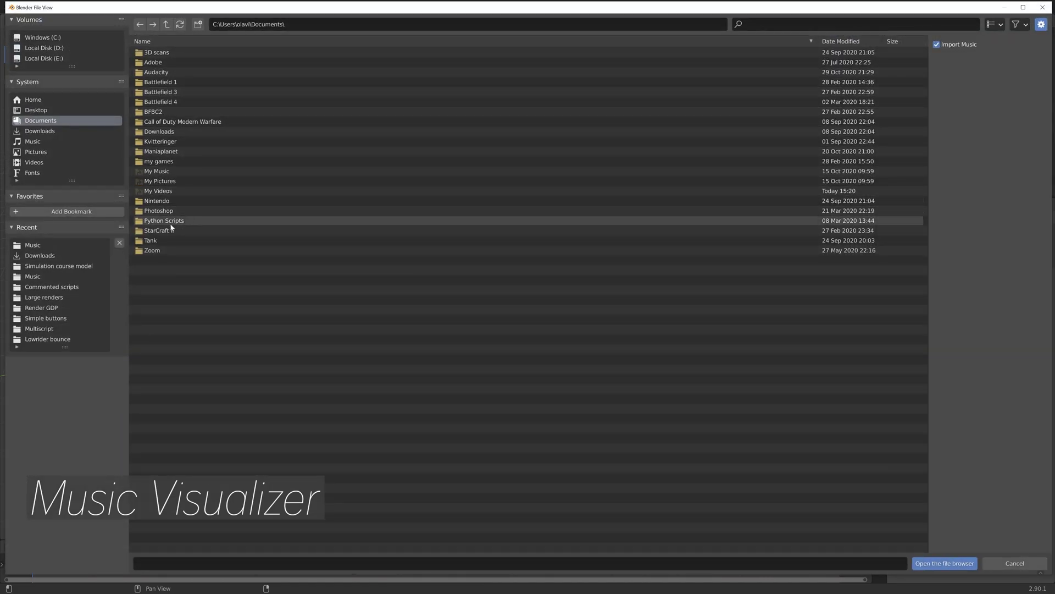
click(69, 252)
scroll(219, 367, down, 10)
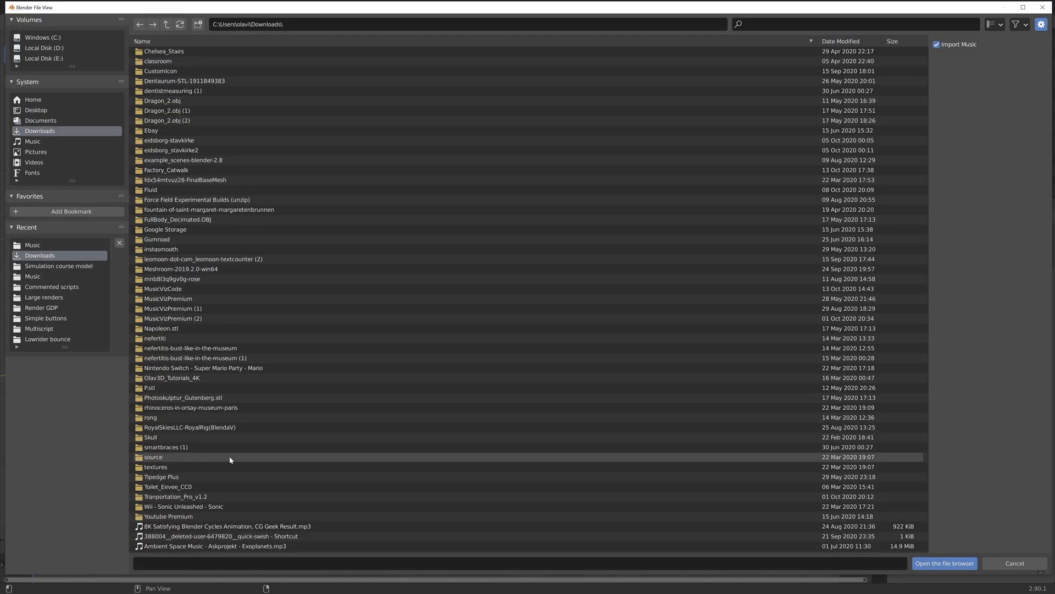
click(208, 536)
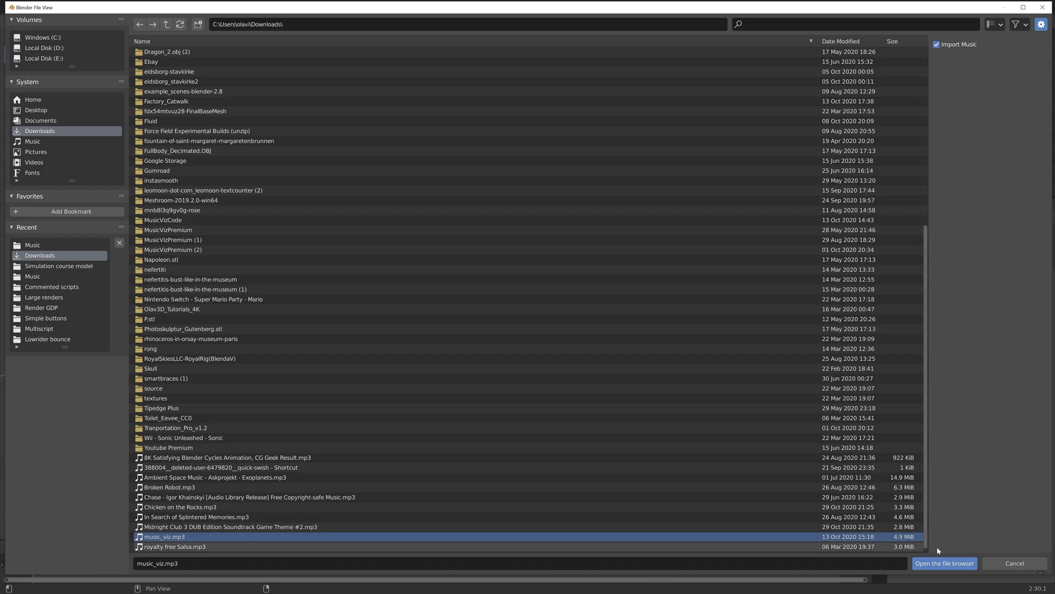
click(944, 563)
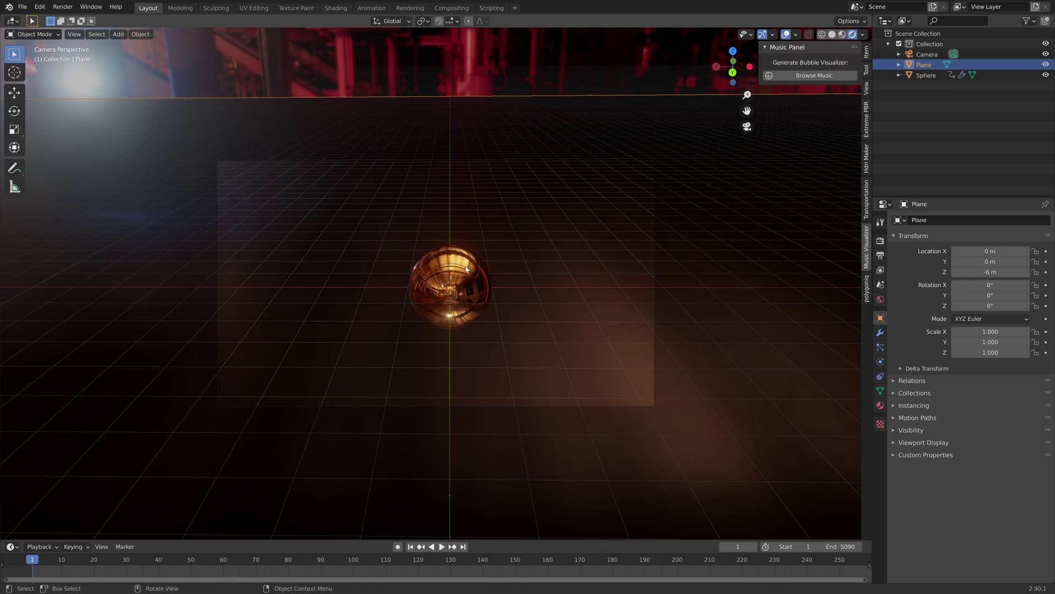
Set the viewport level of the visualizer sphere's Subdivision modifier to 1
click(446, 278)
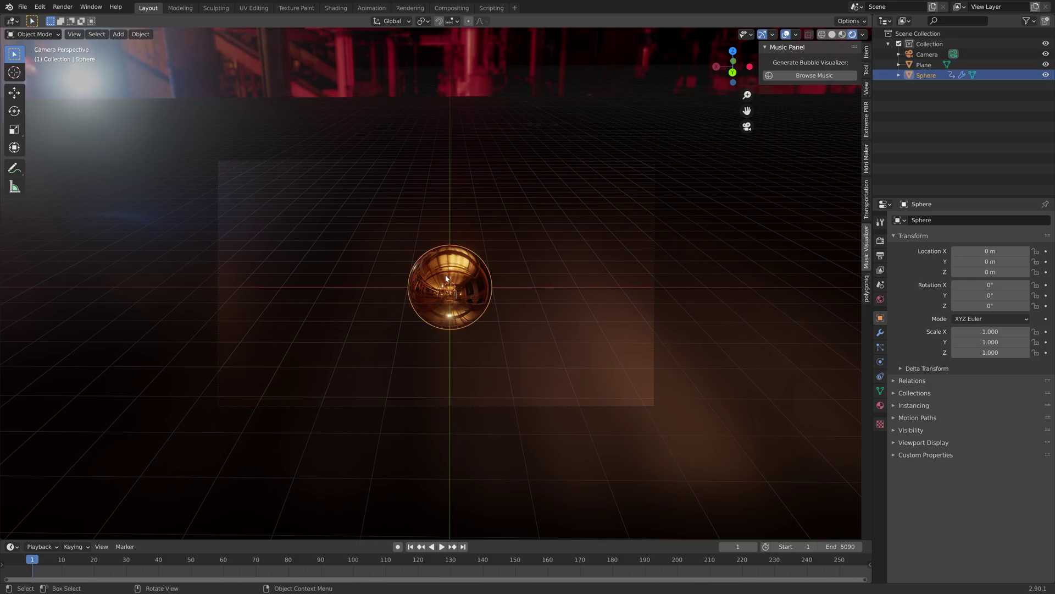
click(880, 334)
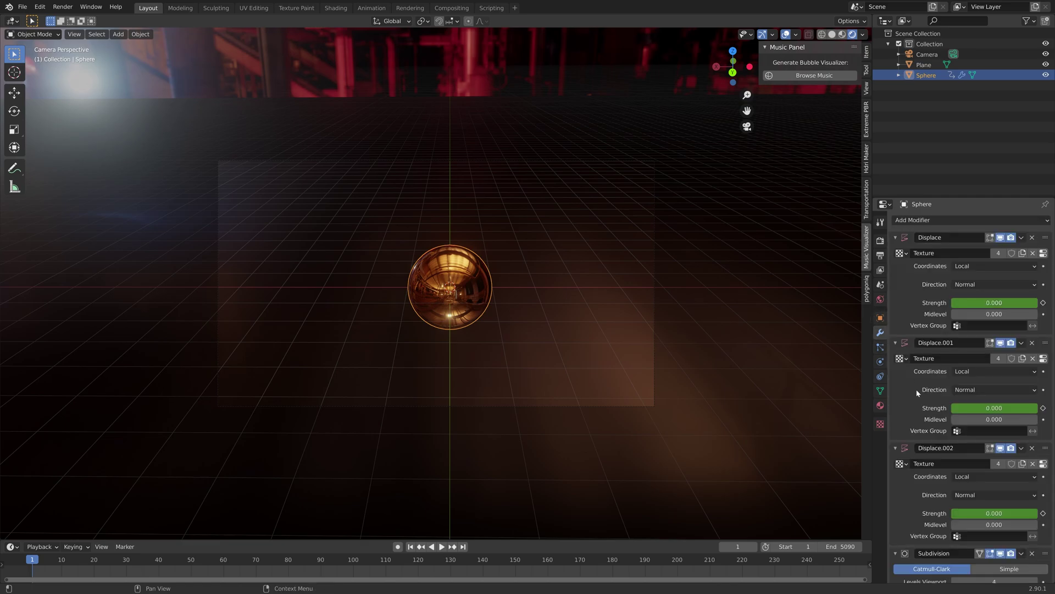
scroll(942, 454, down, 3)
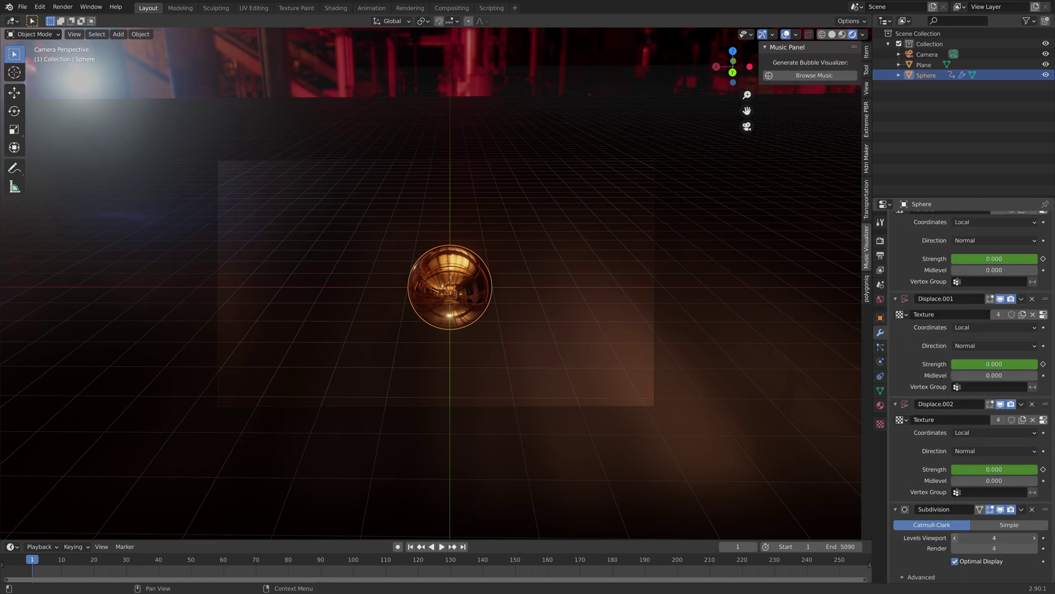
Jump further along the timeline and play the animation to preview the sphere deforming with the music
scroll(719, 569, down, 5)
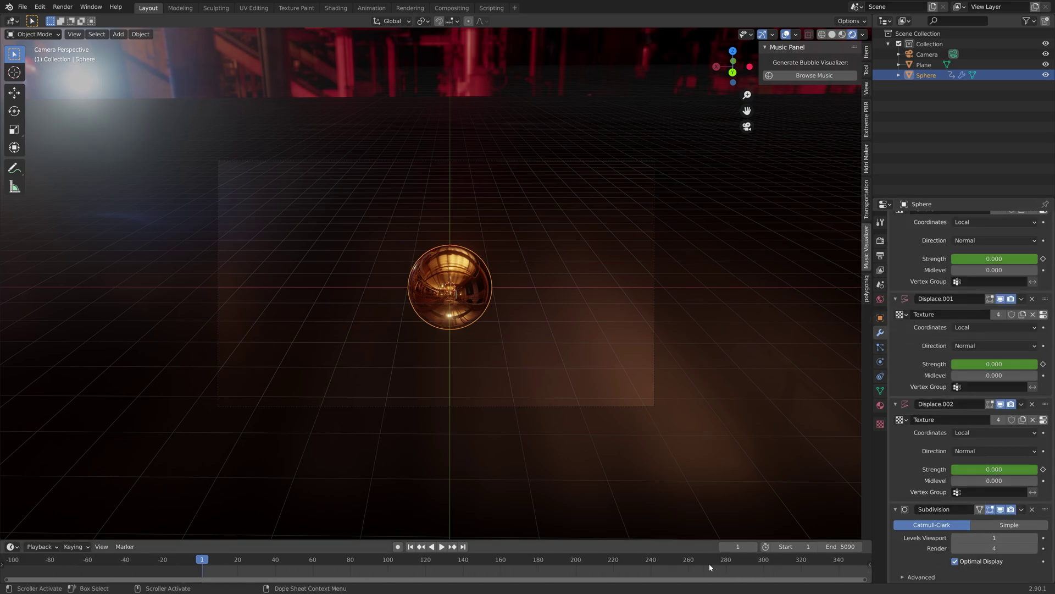
click(583, 556)
key(space)
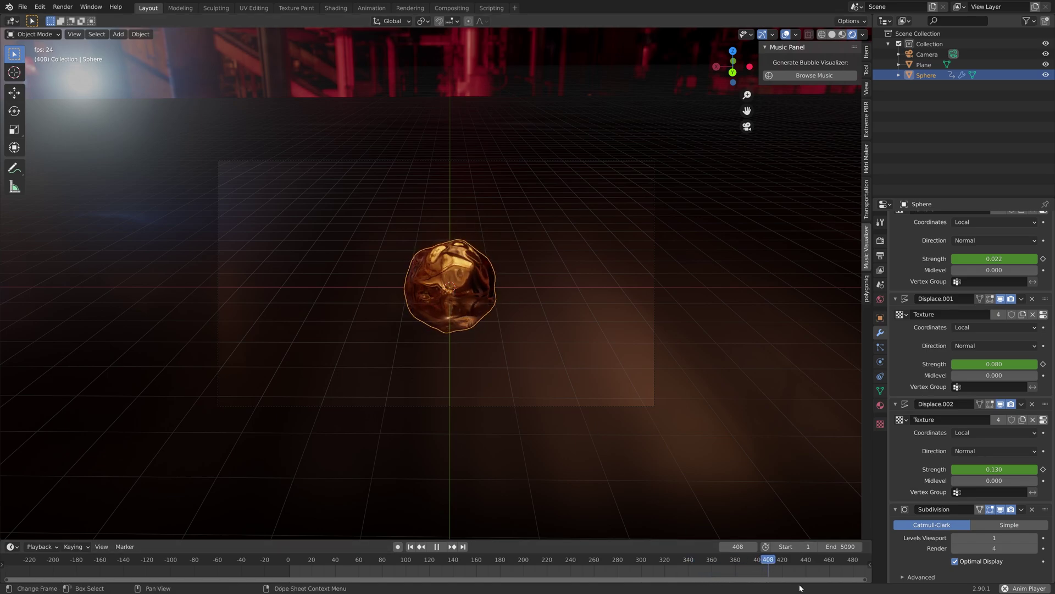
scroll(803, 575, down, 3)
Spawn the coniferous Taxus baccata (B) tree from the botaniq library
scroll(797, 572, down, 10)
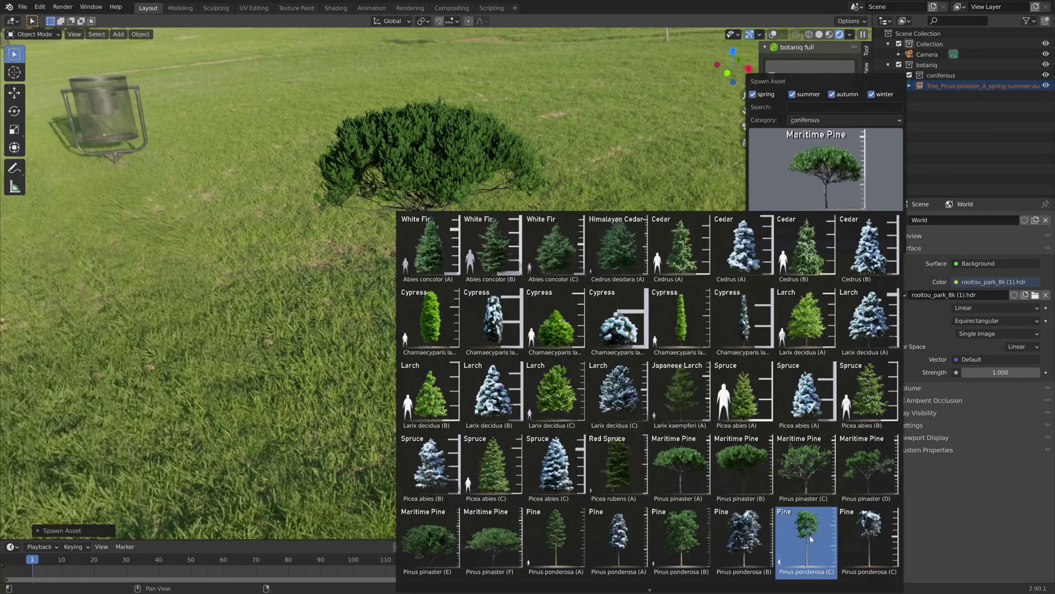
scroll(807, 407, down, 6)
click(742, 547)
click(806, 246)
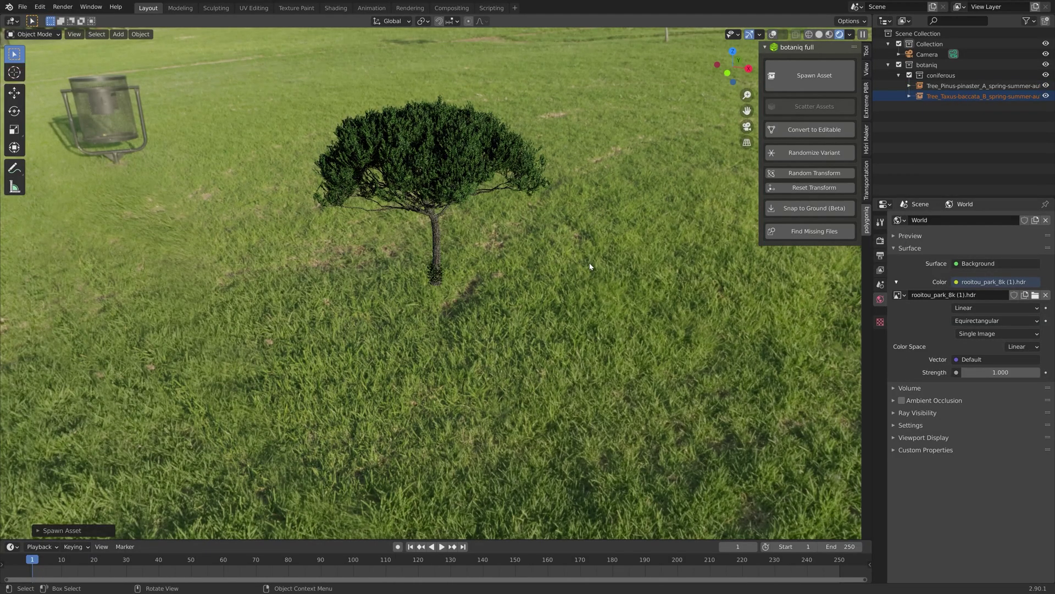
Move the spawned yew beside the maritime pine and scale it up about 6.5 times
scroll(523, 260, down, 5)
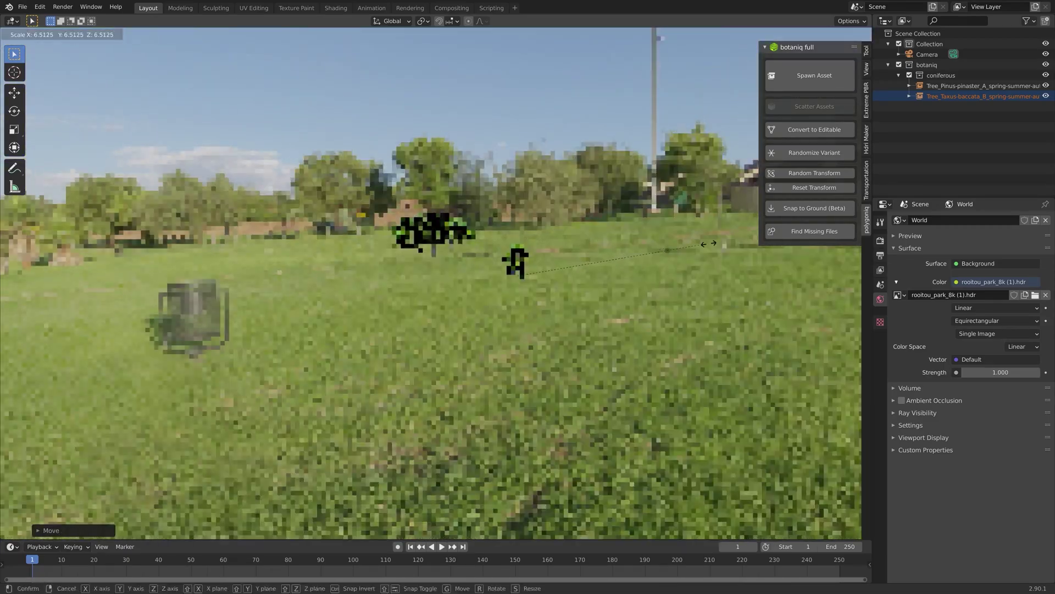
key(s)
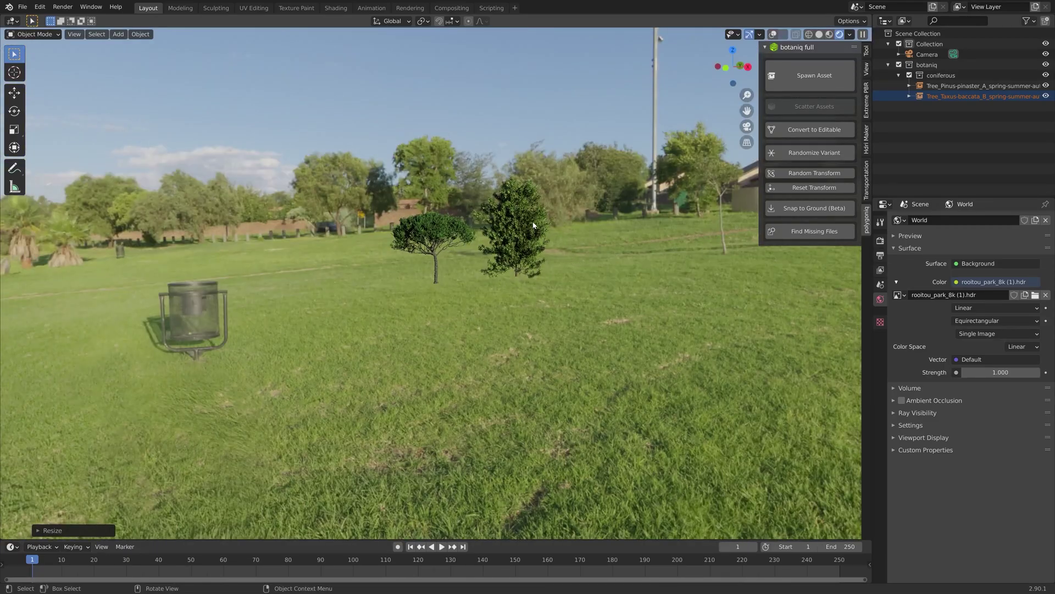
click(409, 392)
Spawn the deciduous Aesculus hippocastanum (B) autumn tree and place it on the pine's side away from the yew
click(814, 75)
click(819, 168)
scroll(683, 396, down, 3)
click(819, 127)
click(811, 157)
click(810, 157)
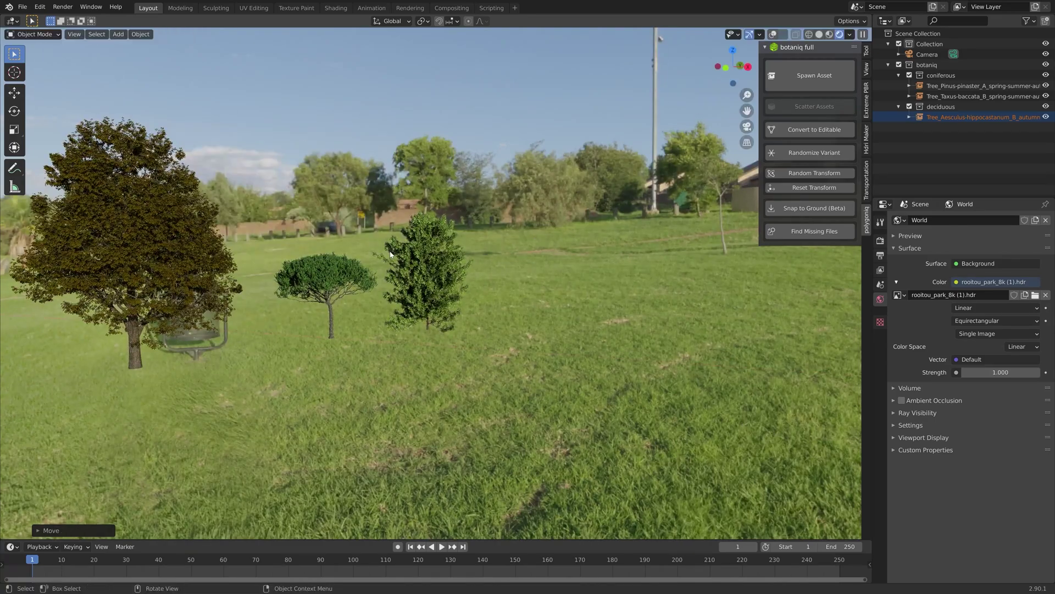
Spawn the deciduous Citrus limon (C) summer tree from the botaniq library
click(805, 77)
click(810, 165)
scroll(786, 460, down, 4)
click(786, 459)
click(783, 248)
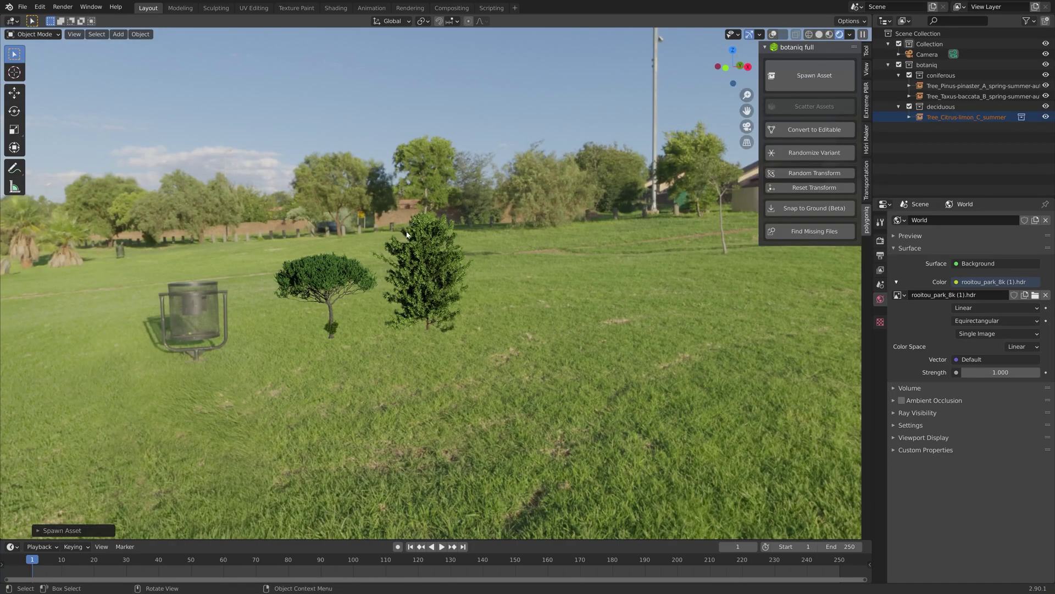
Move the lemon tree to the pine's side away from the yew and scale it up about 10.7 times
key(g)
key(s)
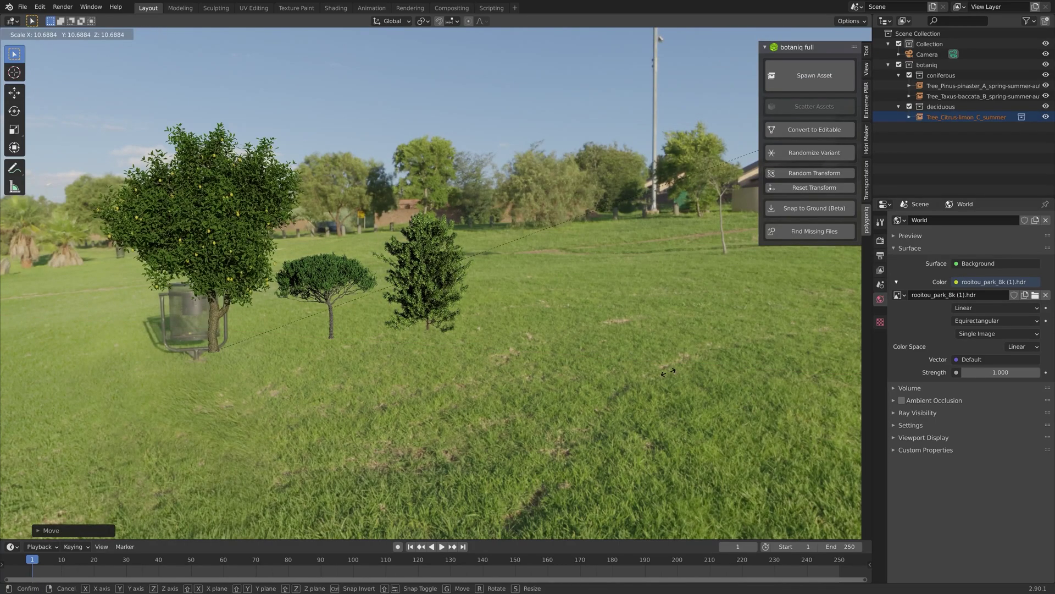
click(668, 372)
Spawn the deciduous Salix babylonica (C) summer willow from the botaniq library
click(814, 76)
click(811, 165)
scroll(715, 385, down, 10)
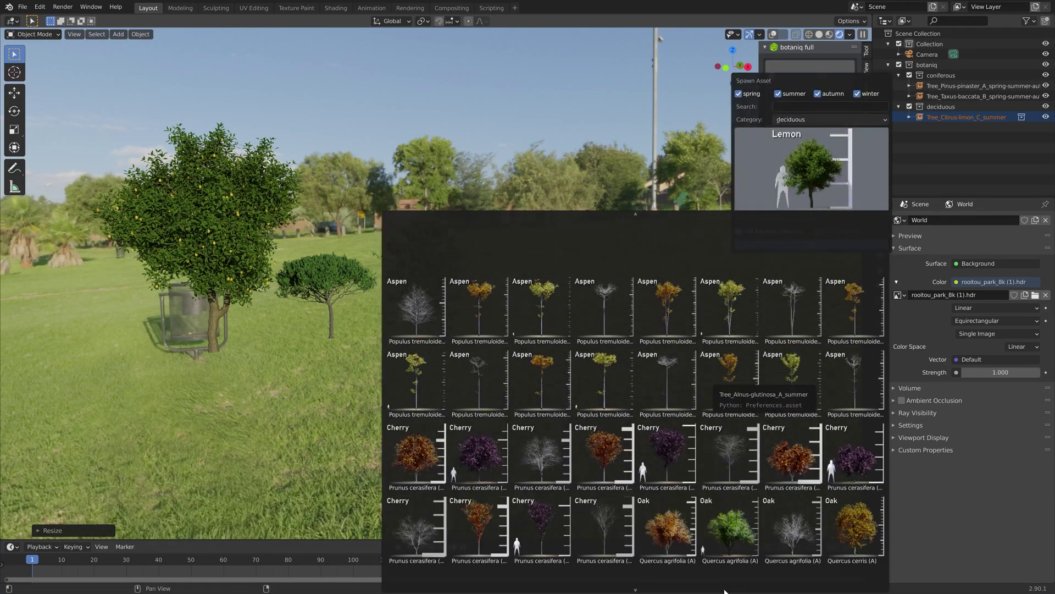
click(803, 350)
click(782, 245)
Move the willow to the yew's side away from the pine and scale it up about 2.6 times
key(g)
click(613, 304)
key(s)
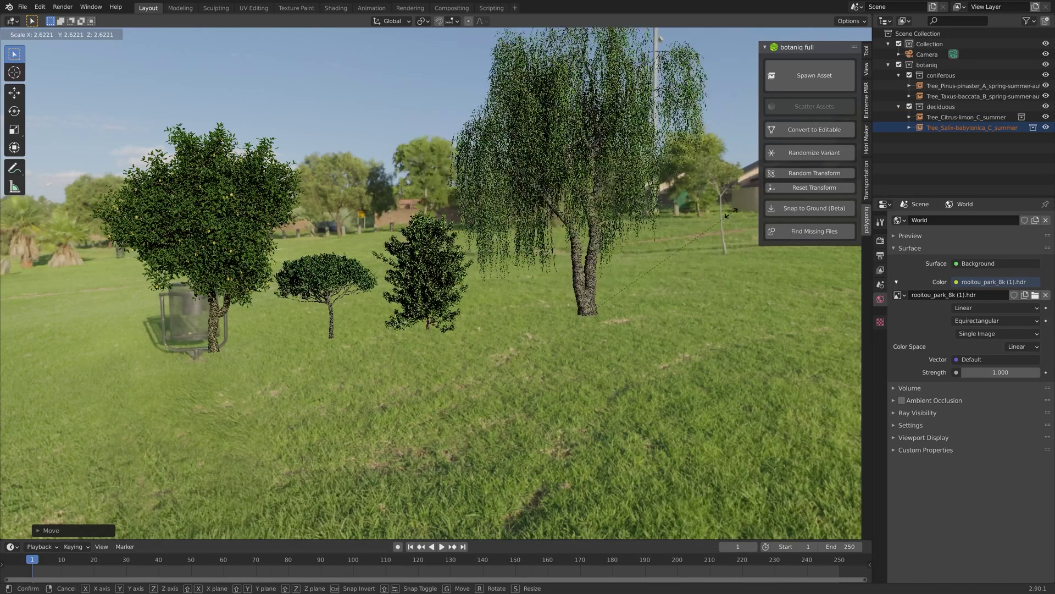
click(653, 288)
Browse the flowers, plants and succulents categories of the botaniq asset library
click(815, 76)
click(823, 128)
click(815, 165)
click(815, 170)
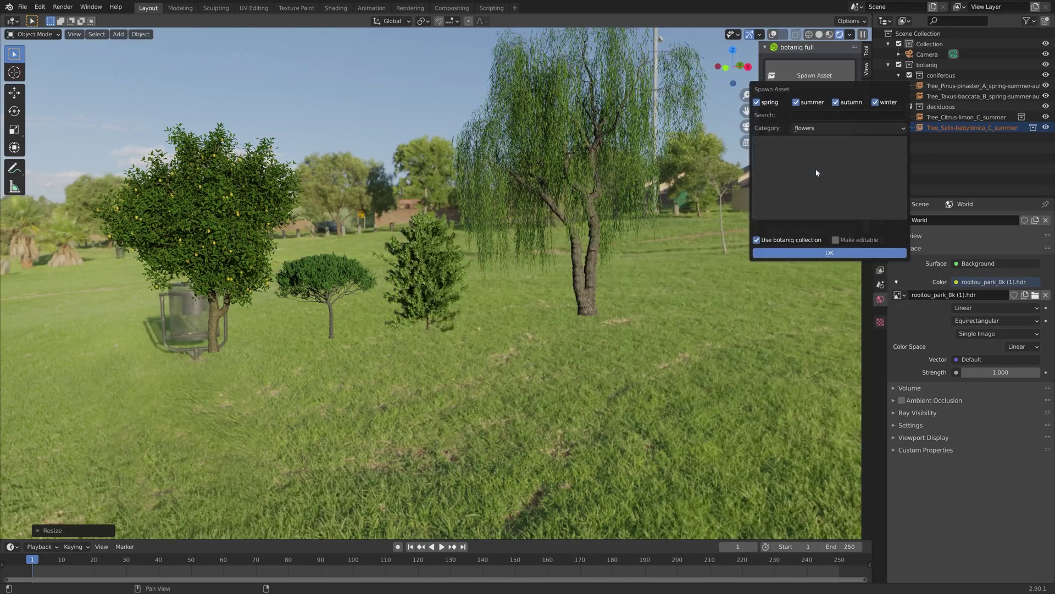
click(813, 180)
click(819, 190)
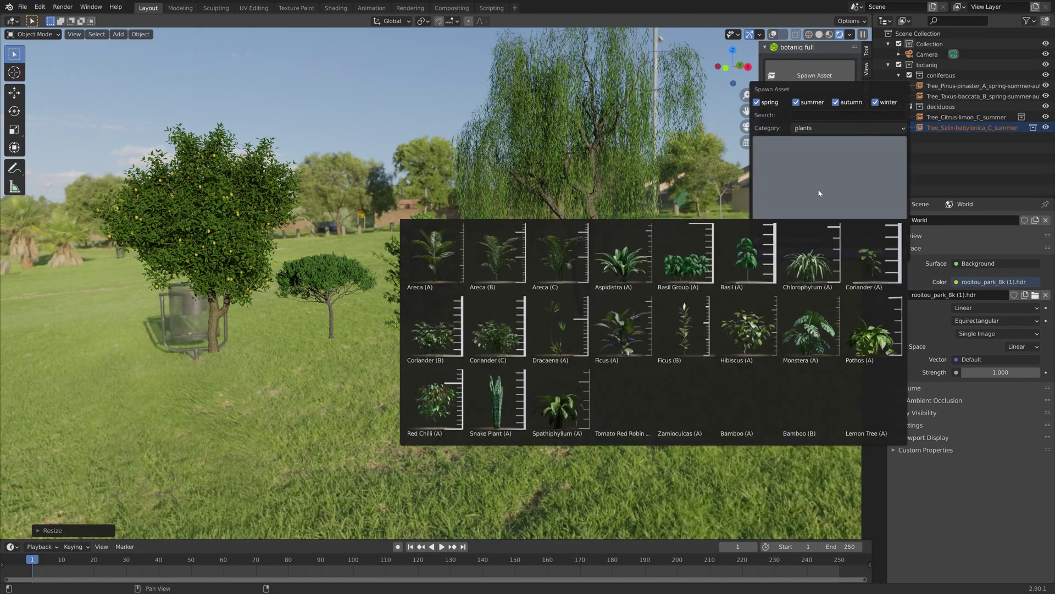
click(848, 128)
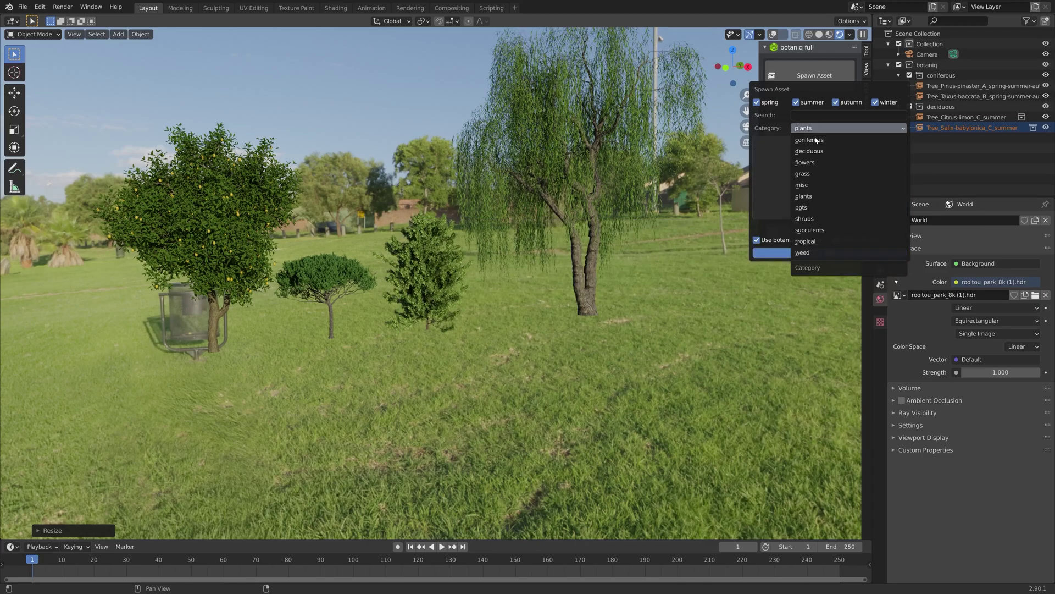
click(833, 188)
click(833, 200)
click(836, 128)
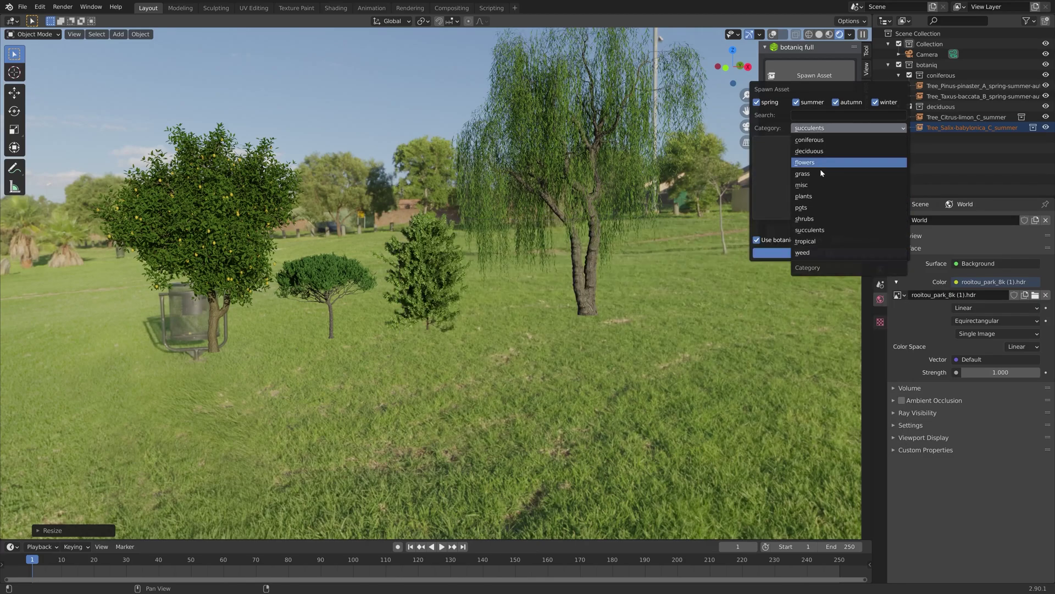
Spawn the tropical Cocos nucifera (B) coconut palm and scale it up until it towers over the other trees
click(820, 169)
click(822, 177)
click(755, 254)
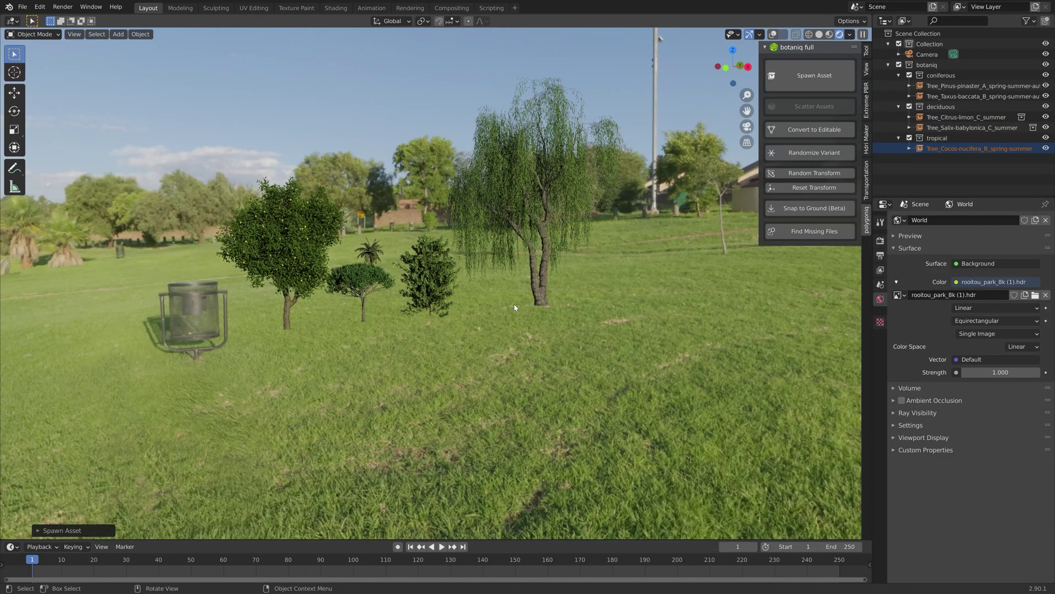
middle_drag(466, 281, 495, 297)
key(s)
click(542, 264)
Spawn another asset from the tropical category and adjust its scale and position
click(806, 84)
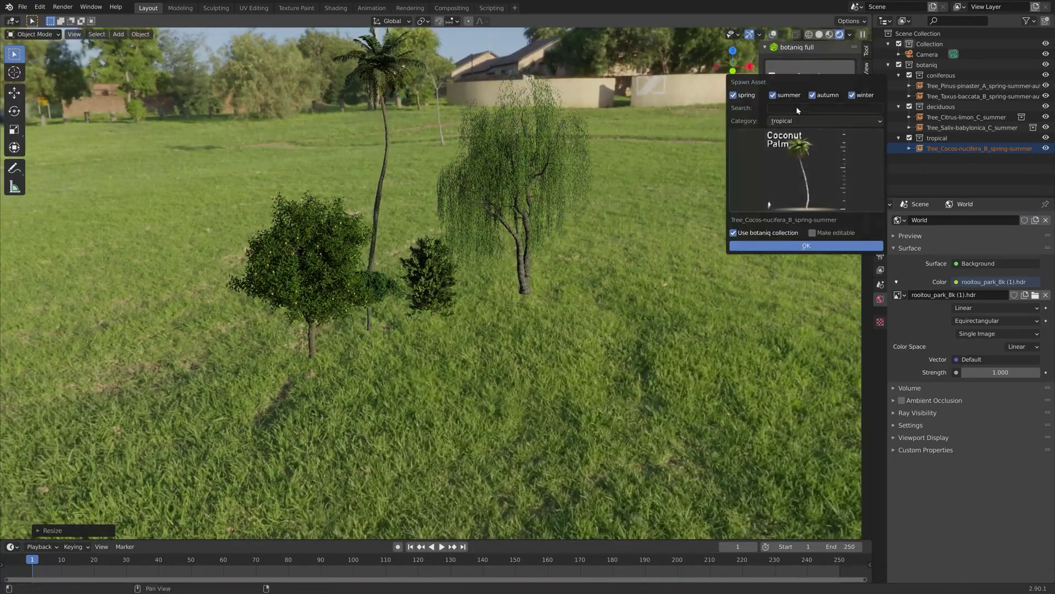
click(806, 245)
middle_drag(566, 333, 428, 307)
key(s)
click(522, 286)
key(g)
click(308, 275)
middle_drag(308, 275, 413, 275)
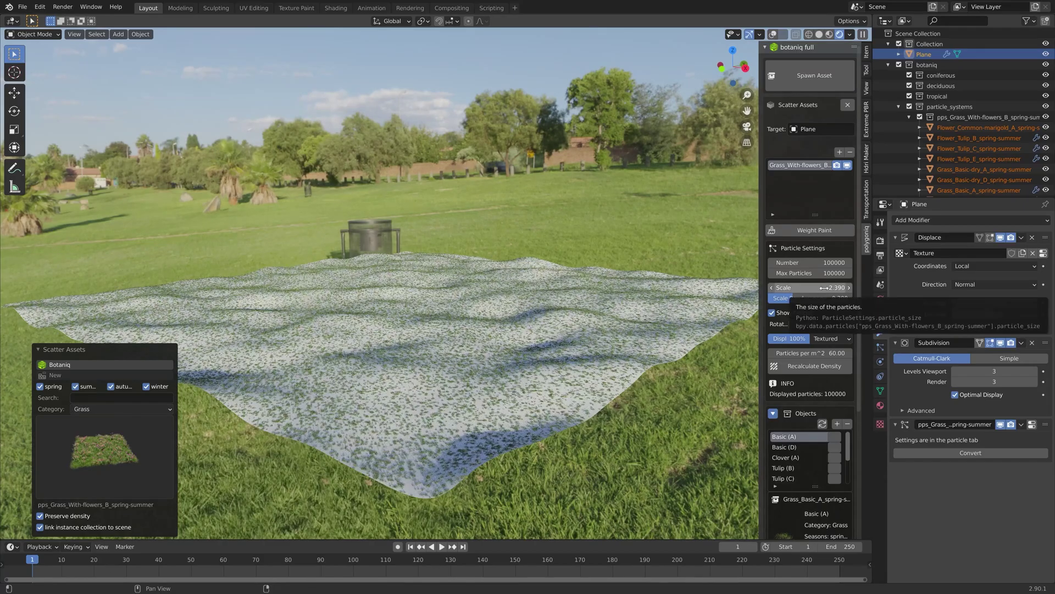
Set the scattered grass particles' scale to 7, with 300000 particles and a maximum of 500000
text(7)
key(Return)
click(810, 272)
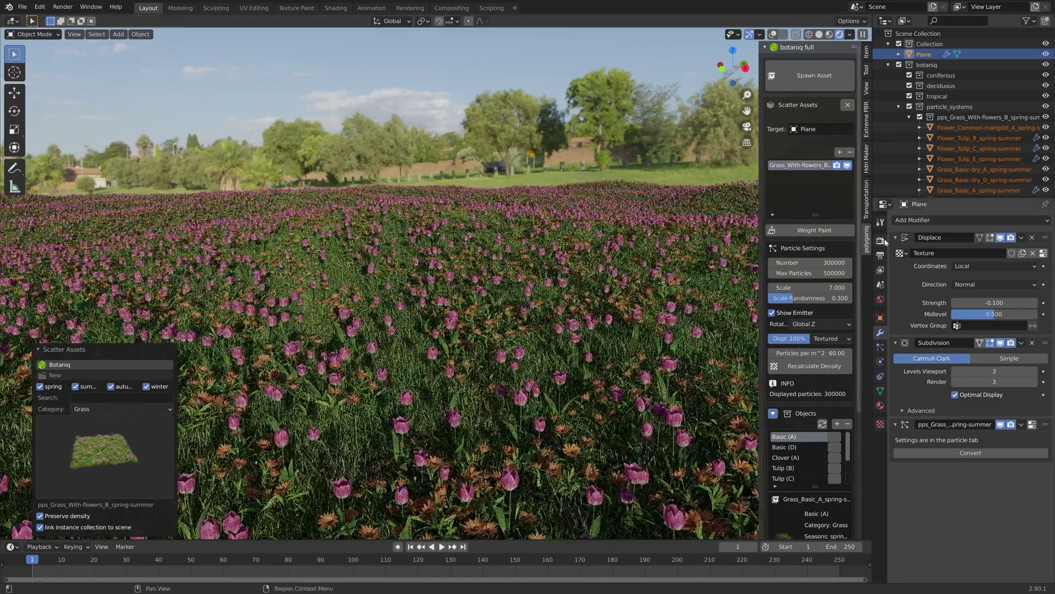
Make the Cycles film background transparent
click(881, 240)
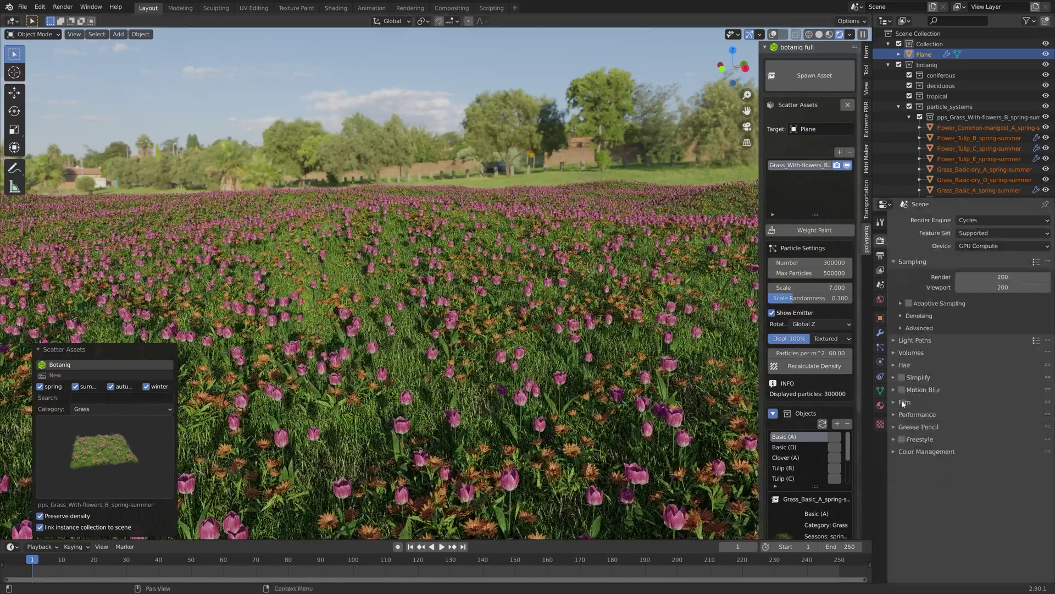
click(908, 476)
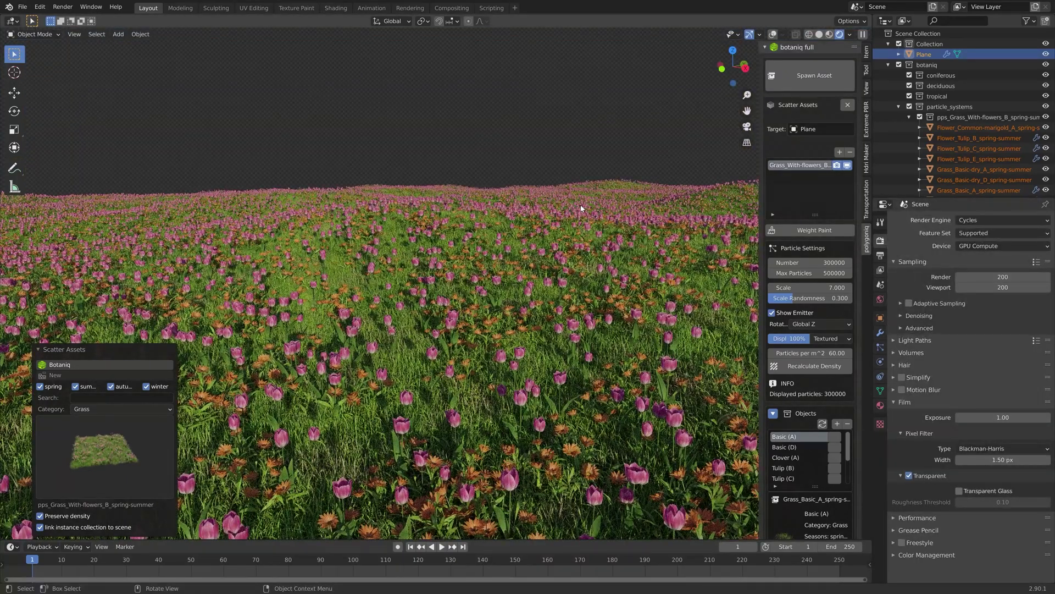
Set the counts of Tulip (B), Tulip (C), Tulip (E) and Common marigold (A) to 0 in the grass scatter
drag(762, 465, 703, 464)
click(821, 469)
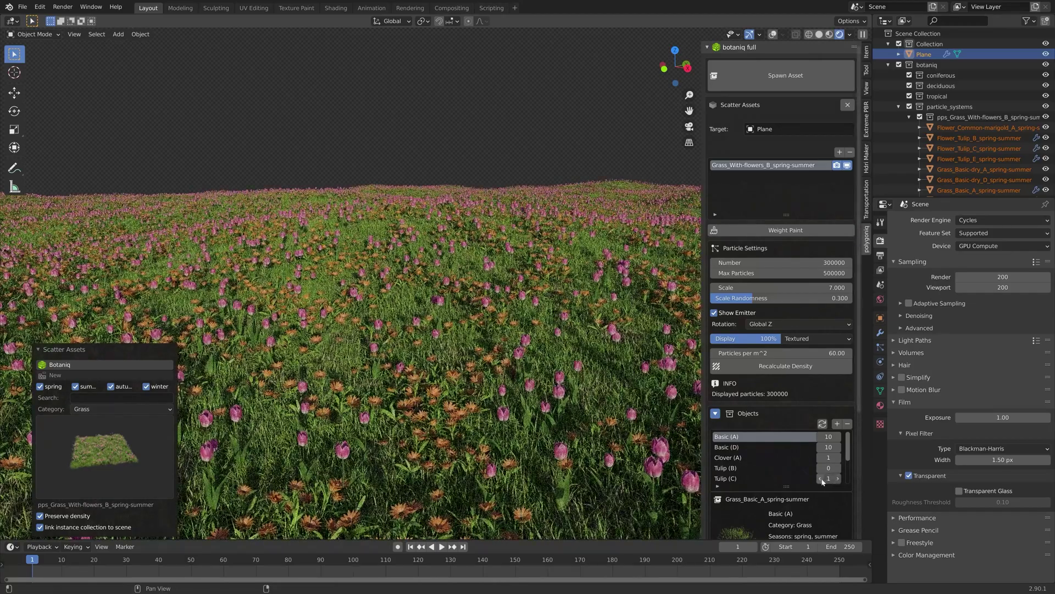
click(820, 478)
scroll(819, 464, down, 3)
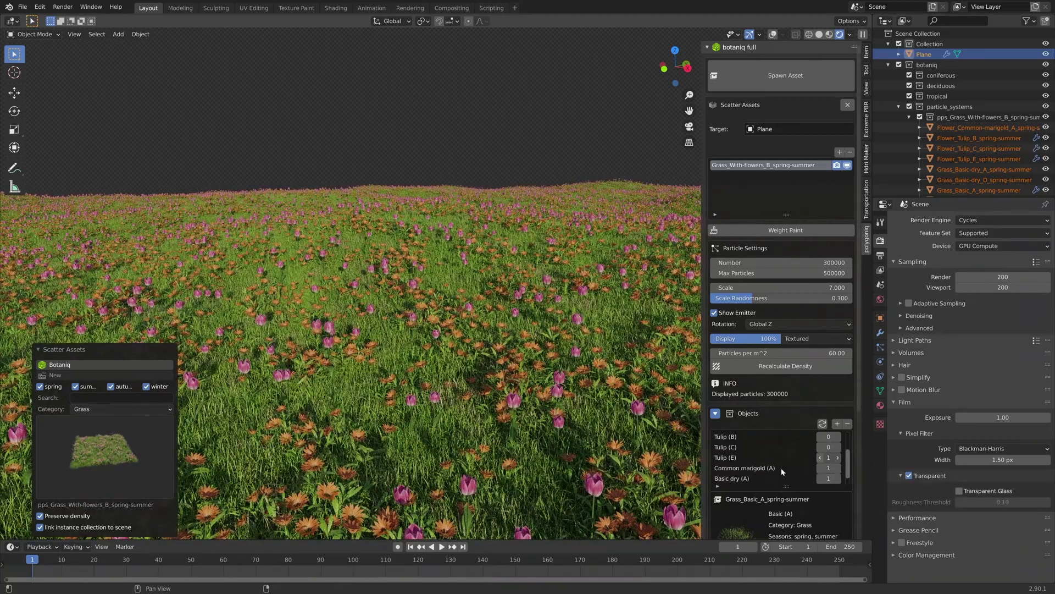
click(820, 457)
scroll(812, 460, up, 2)
scroll(820, 454, down, 3)
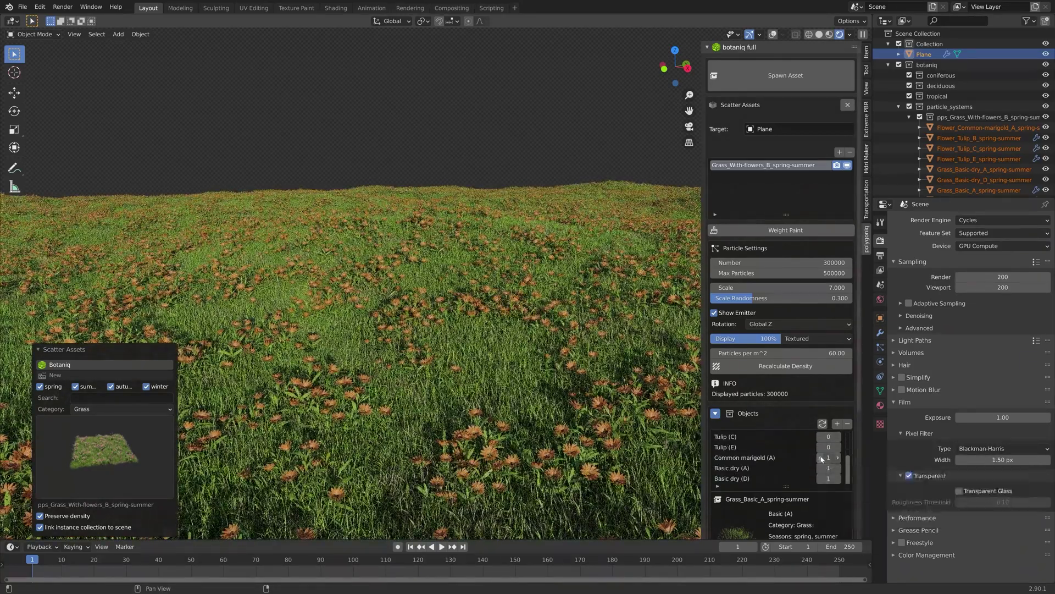
click(820, 458)
Append a blue flower from the flowers category to the grass scatter's objects with a count of 1
click(837, 424)
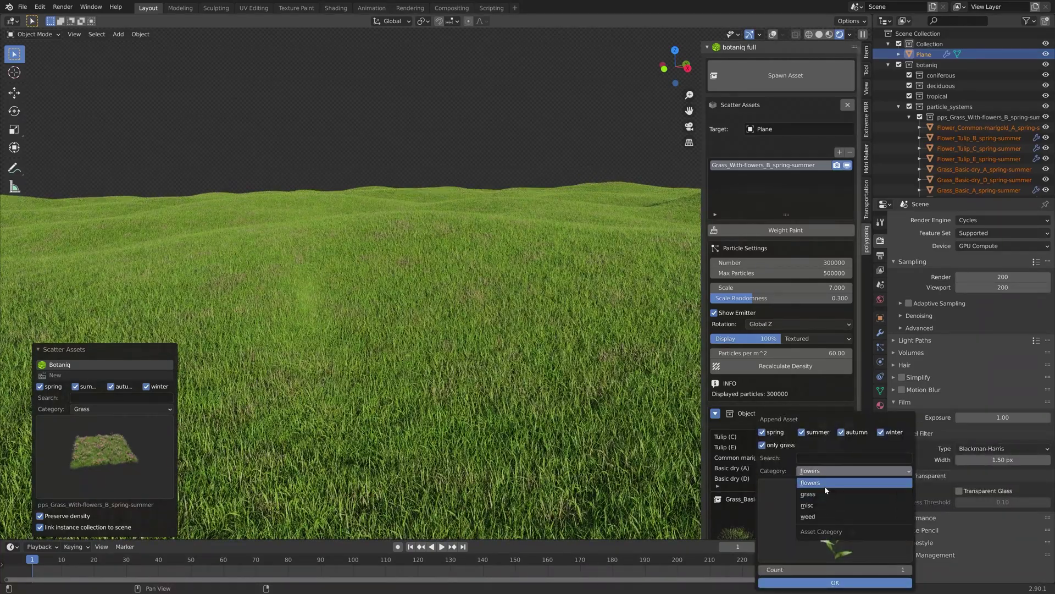
click(826, 486)
click(822, 513)
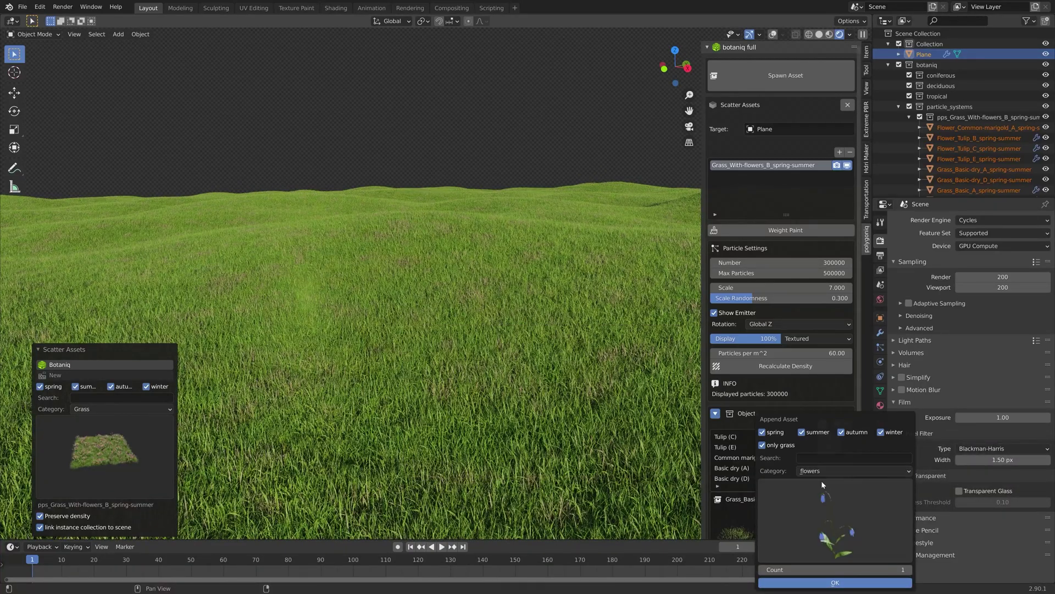
click(822, 497)
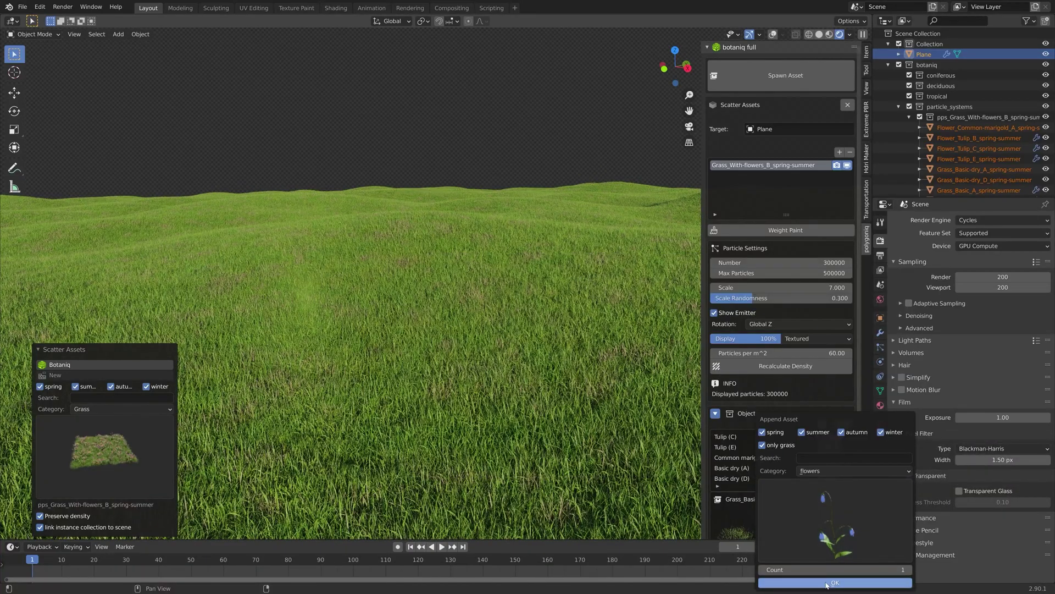
click(827, 582)
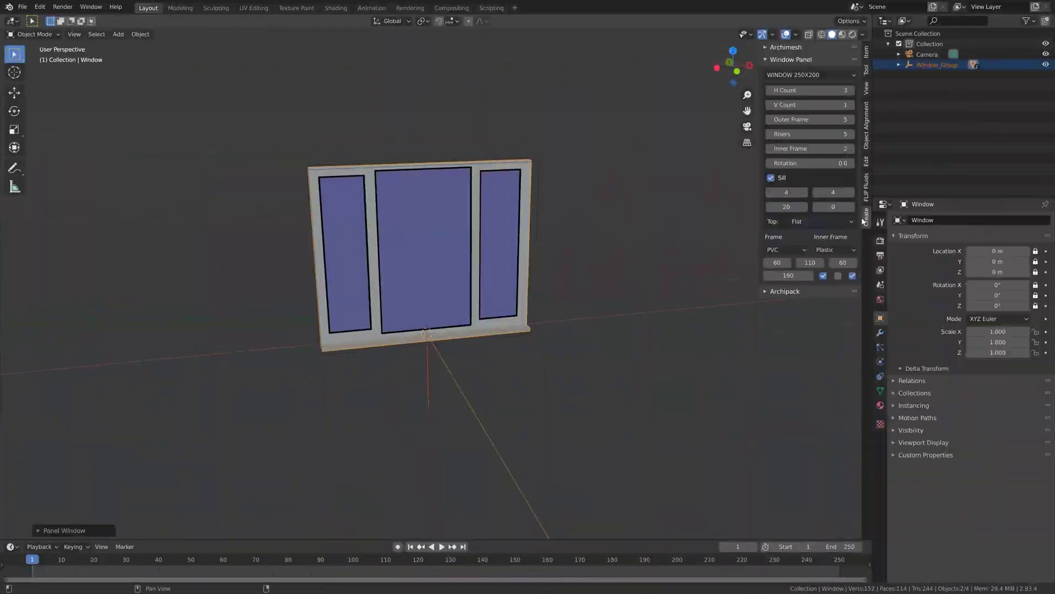
Give the Archimesh panel window an H Count of 5, no sill and an inclined top with a difference of 176
click(852, 92)
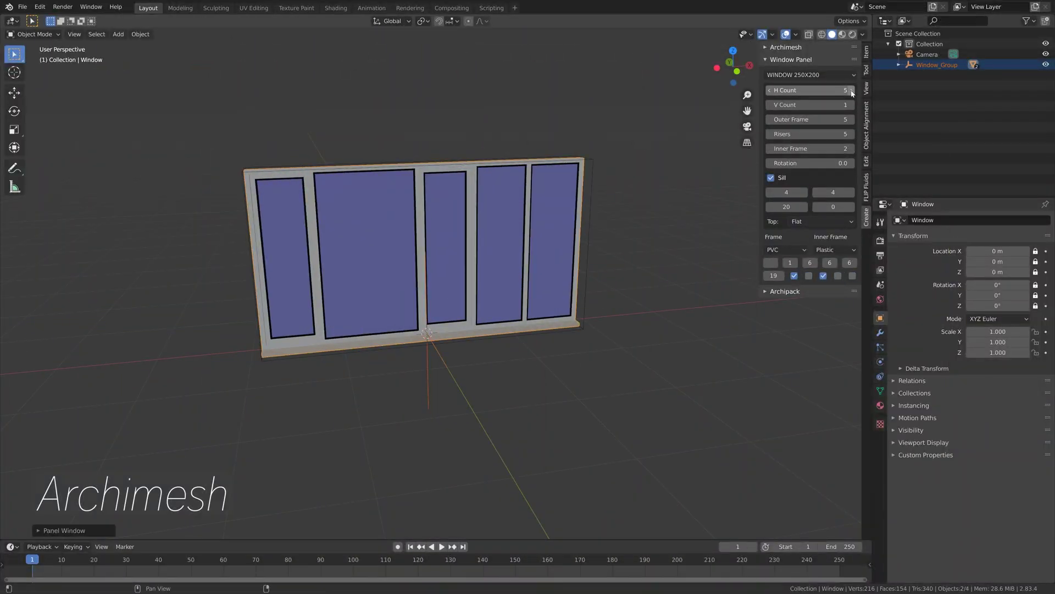
click(772, 178)
click(805, 227)
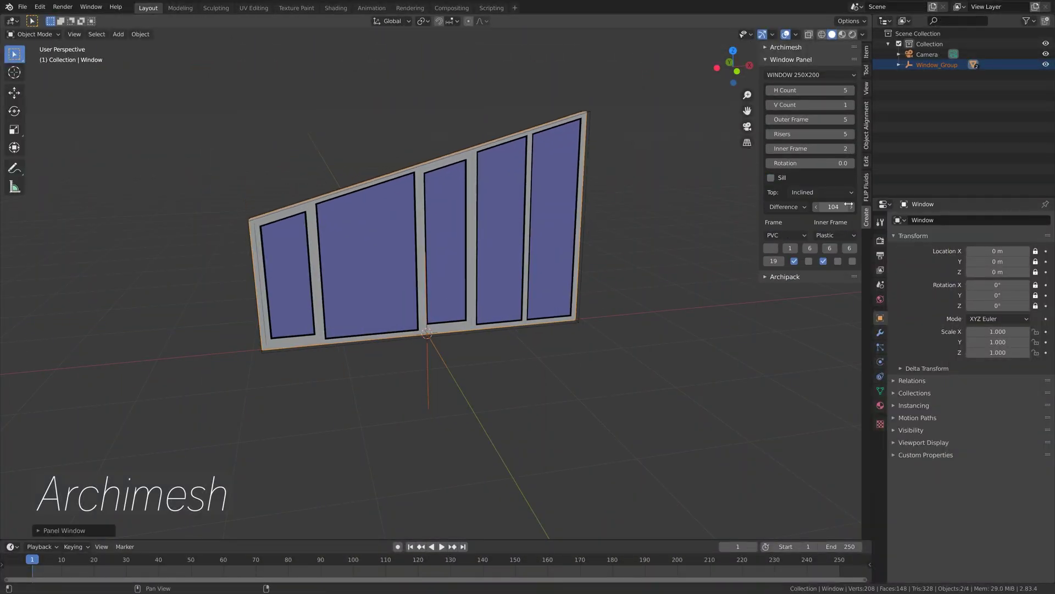
scroll(445, 260, down, 2)
middle_drag(445, 260, 462, 262)
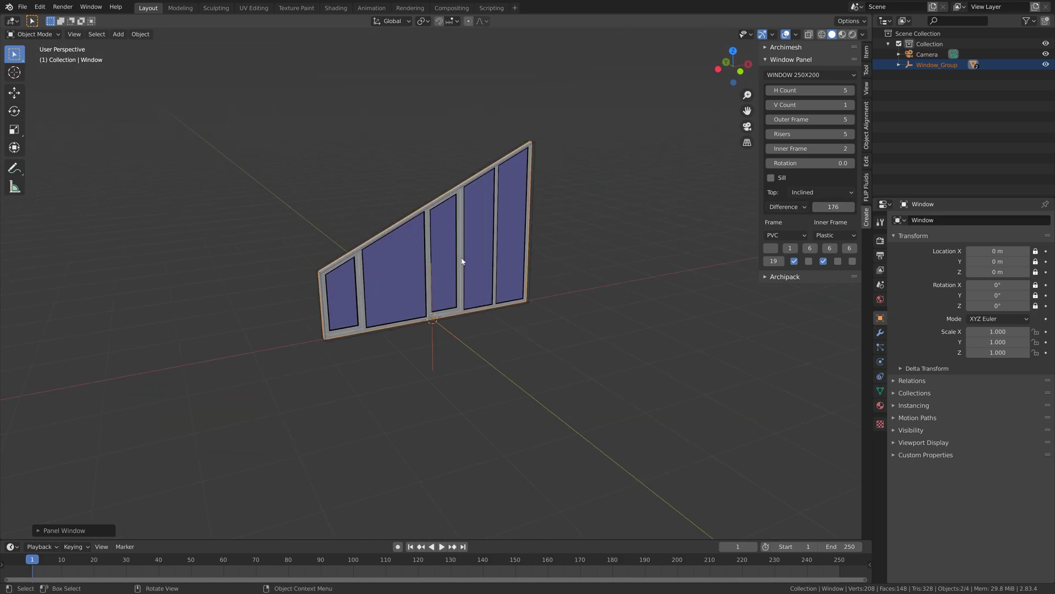
Set the window's height to 300 and adjust the widths of its individual panes
drag(774, 262, 830, 261)
drag(760, 219, 702, 226)
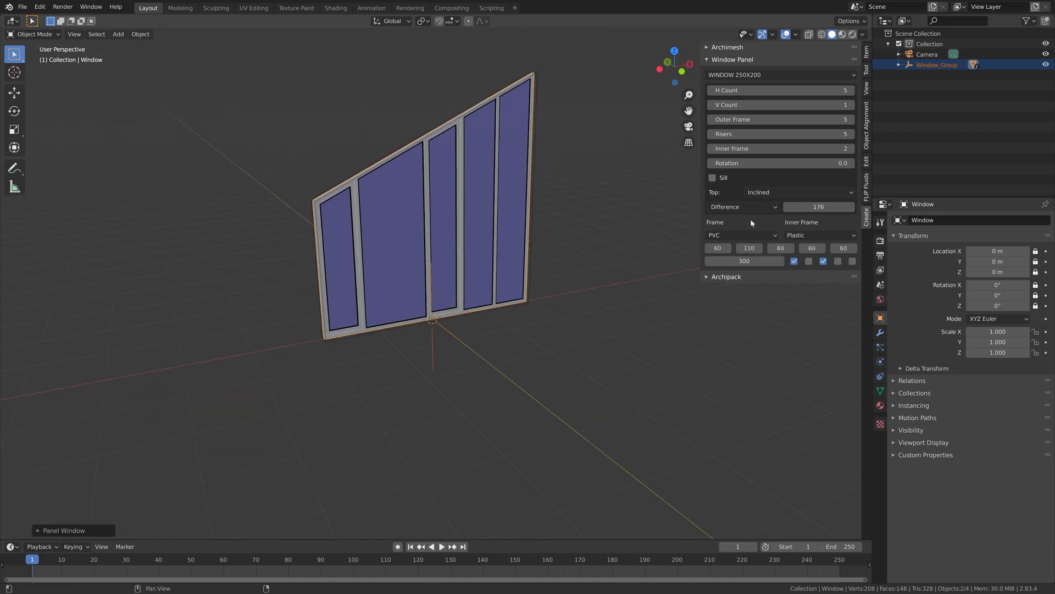
click(801, 236)
drag(718, 248, 848, 249)
drag(774, 249, 826, 248)
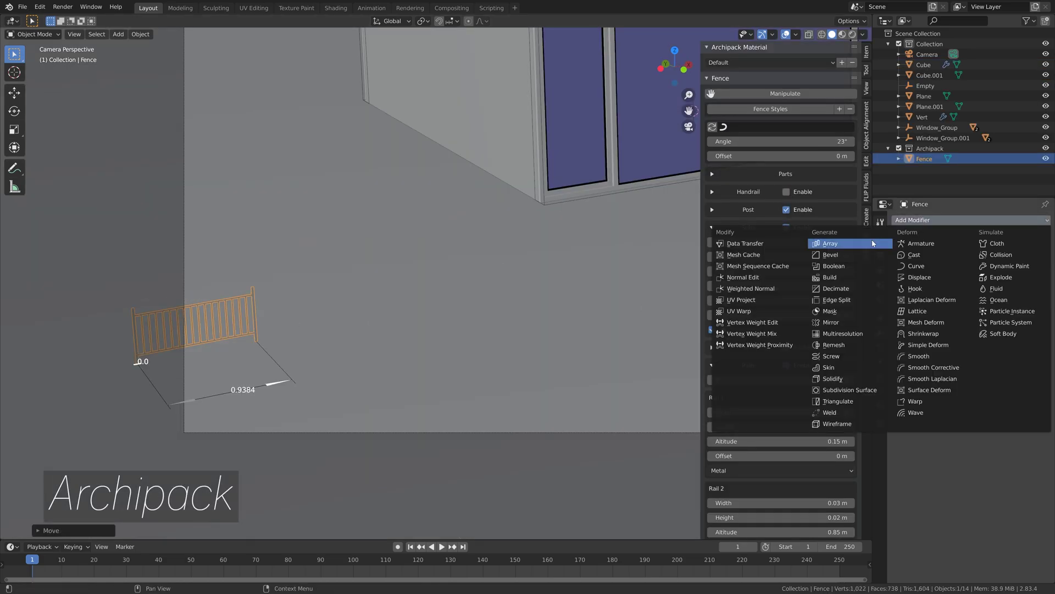
Array the fence with a count of 22 and a relative X offset of 0.970, and darken its Fence_metal color
click(836, 243)
scroll(352, 275, up, 5)
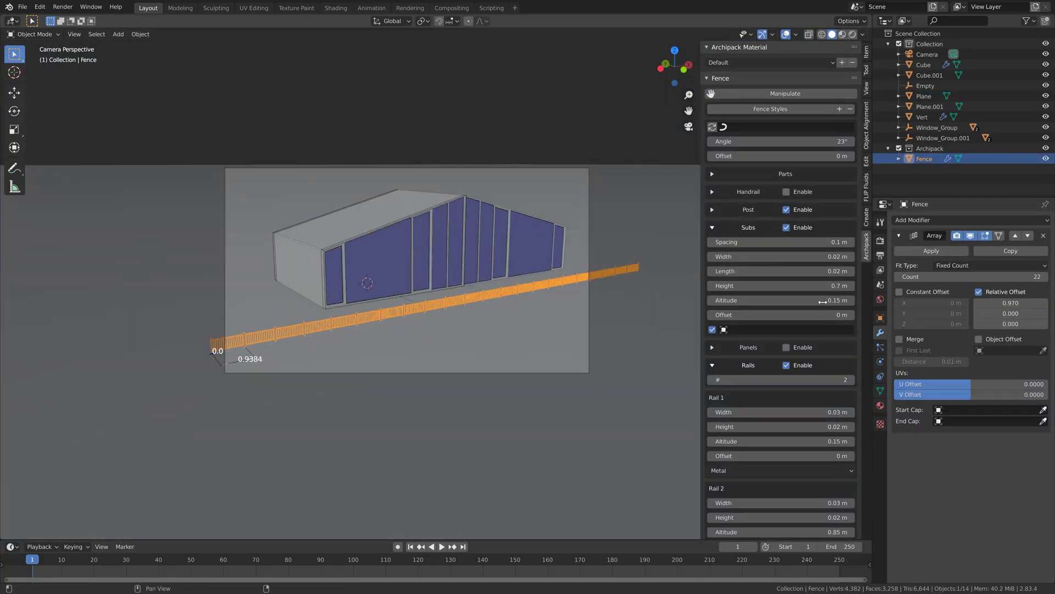
click(880, 405)
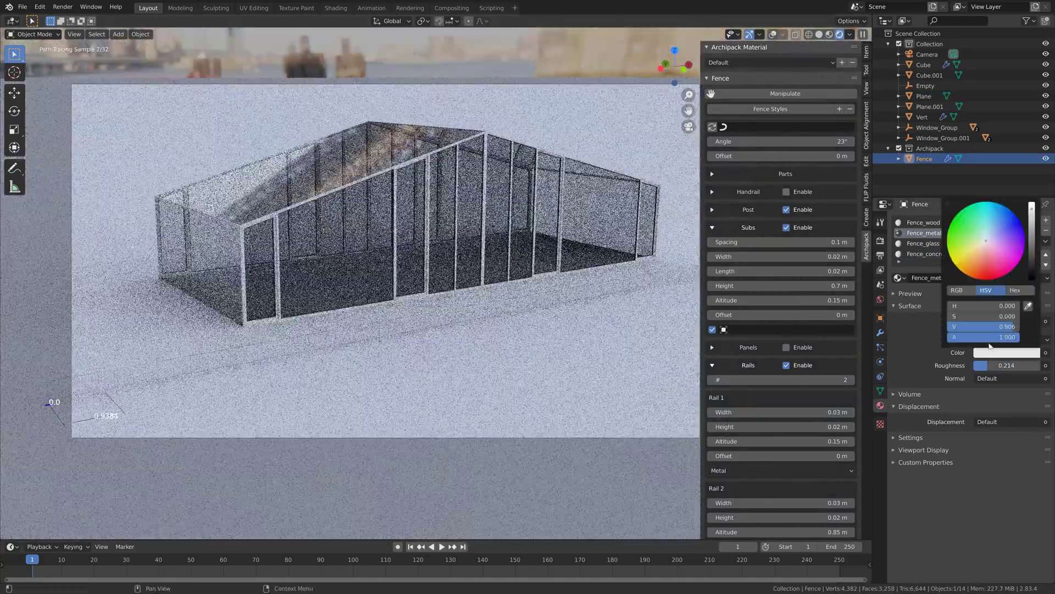
drag(1031, 208, 1029, 260)
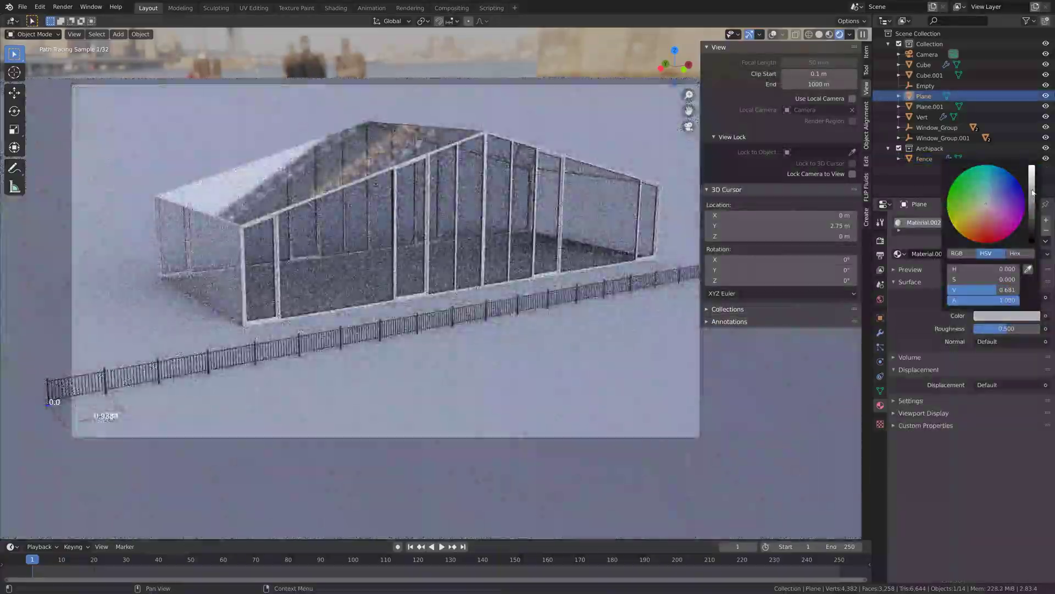
Lock the camera to the view to reframe the glass building, and scale the ground plane
click(852, 174)
scroll(468, 271, up, 1)
middle_drag(549, 292, 540, 290)
key(s)
click(579, 471)
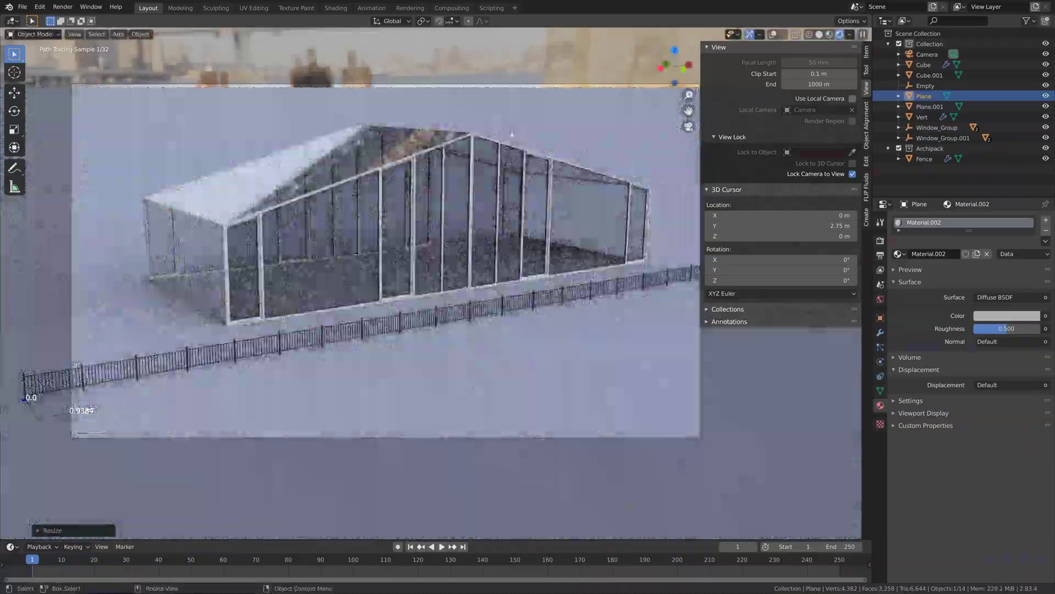
middle_drag(512, 130, 520, 133)
Move the fence along the ground plane in front of the glass building, keeping its height
click(495, 306)
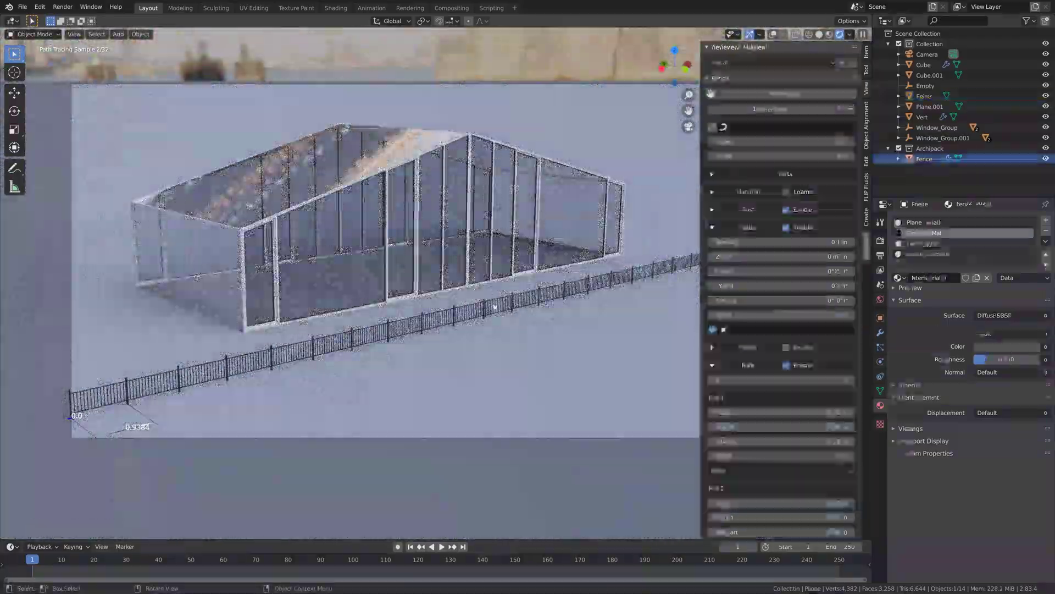
key(g)
key(shift+z)
click(488, 321)
Switch the viewport to solid shading, set the Cycles samples to 300 and open the output settings
click(831, 34)
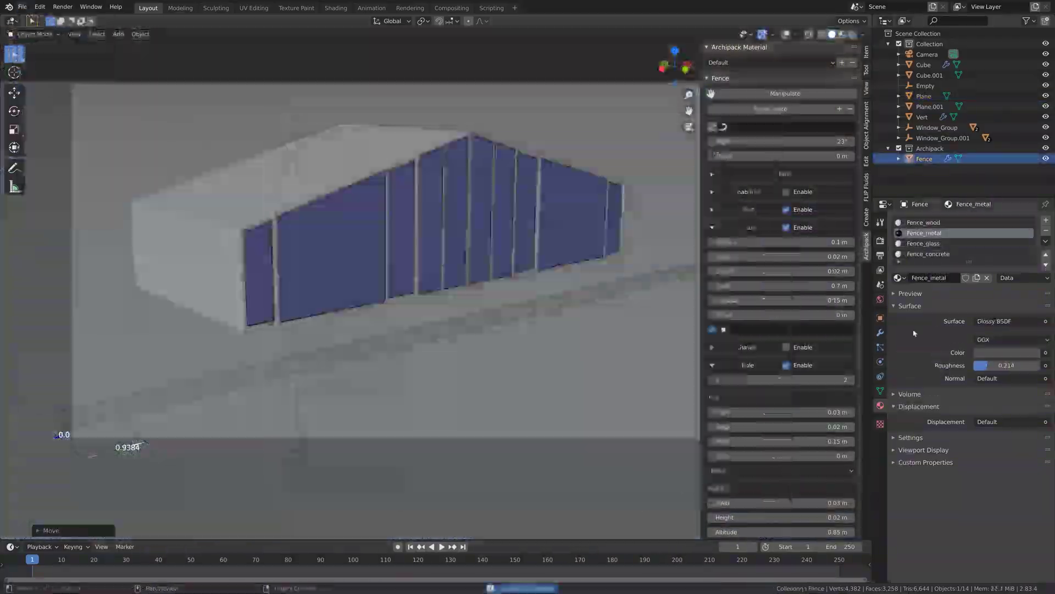
click(880, 240)
click(1011, 301)
click(881, 256)
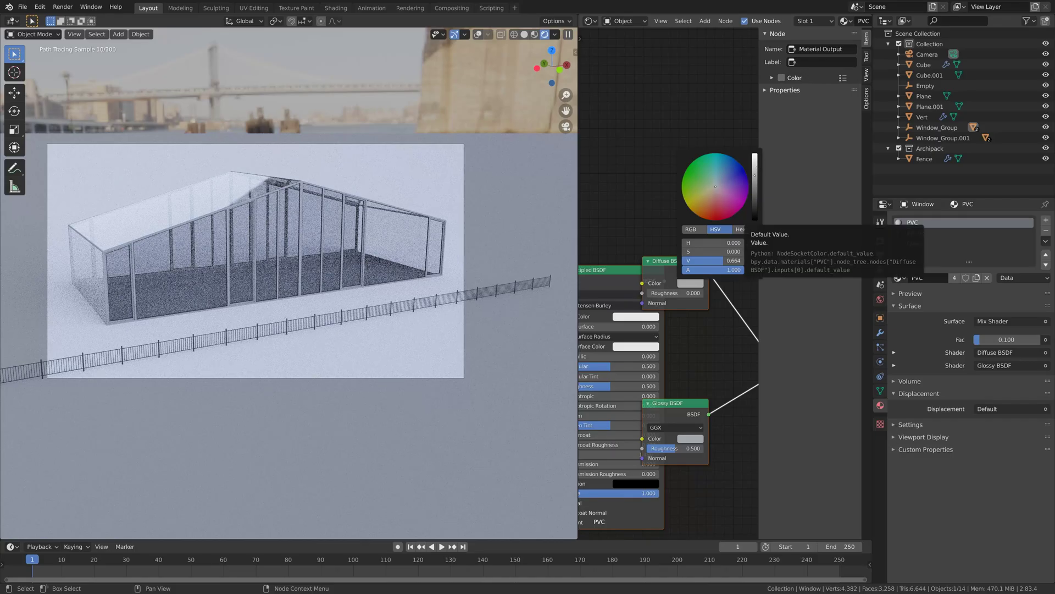
Adjust the brightness of the PVC window material's Diffuse BSDF color and view the rendered image
click(756, 172)
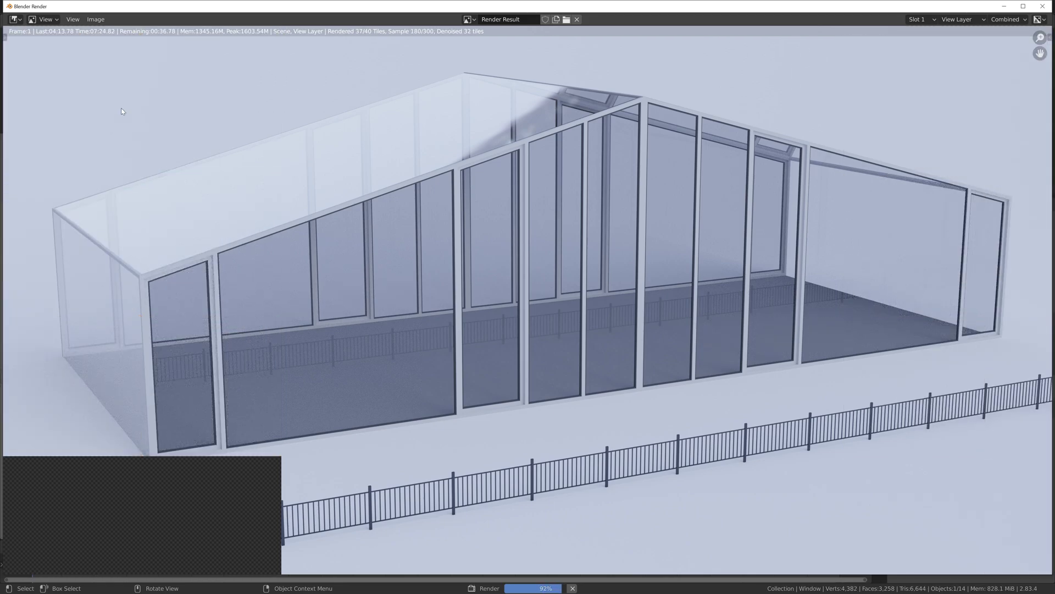
scroll(121, 107, down, 1)
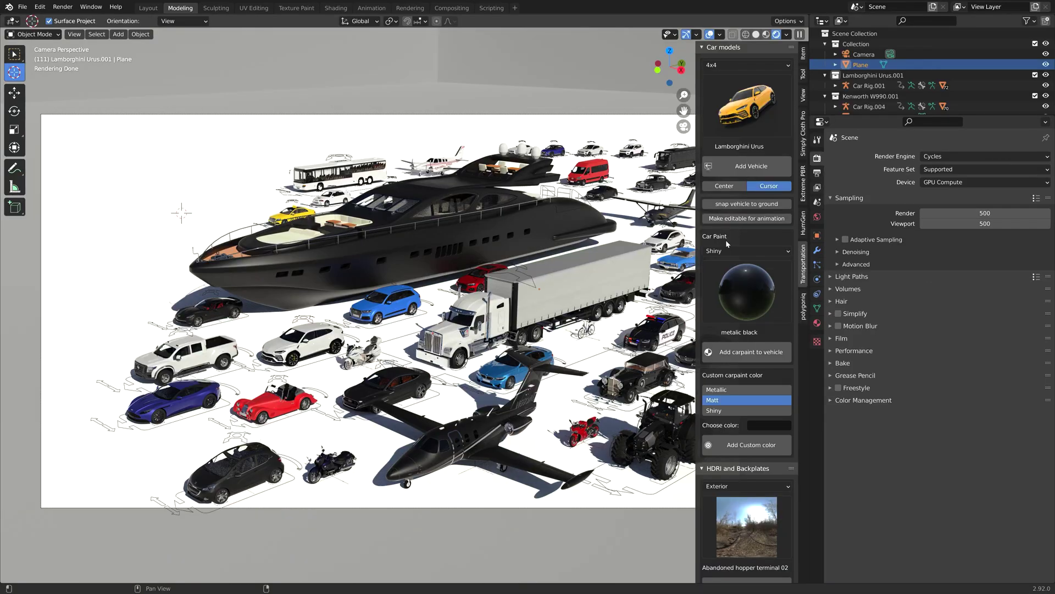
Add the Audi Q7 at the center of the scene and give it the metallic black car paint
click(756, 34)
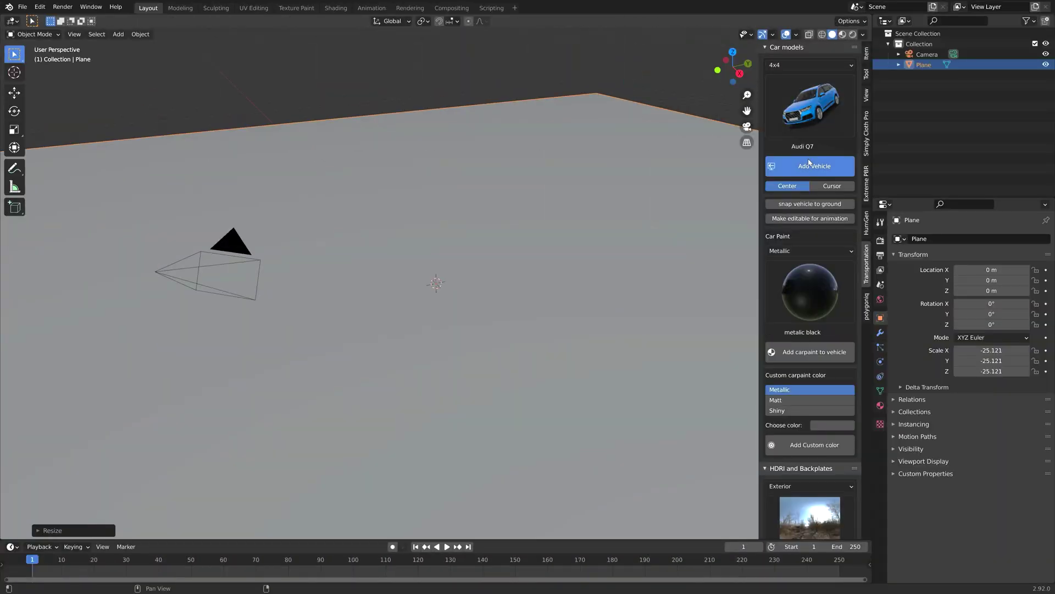
click(809, 166)
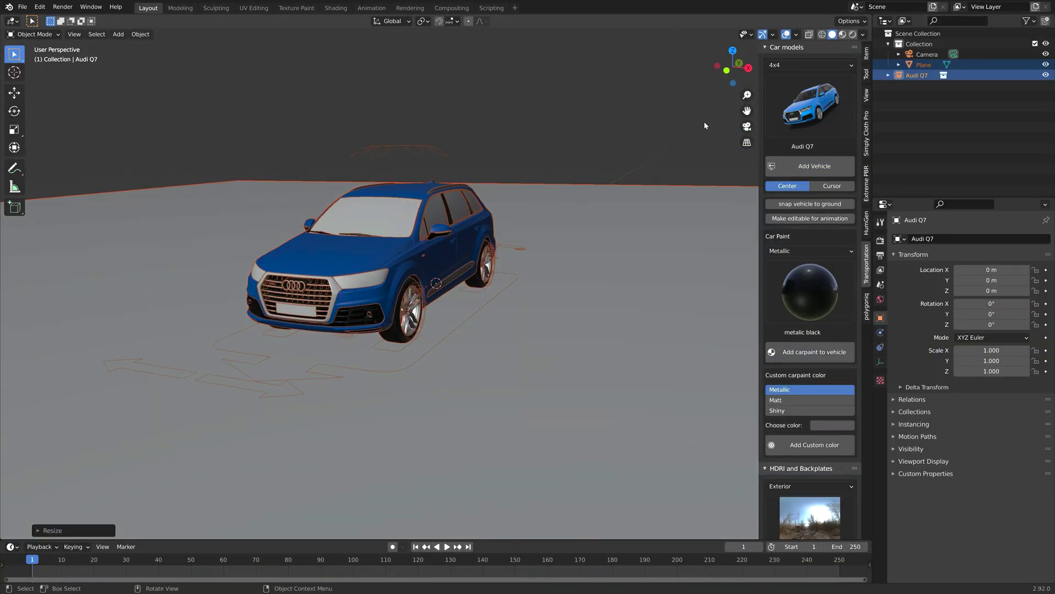
click(815, 352)
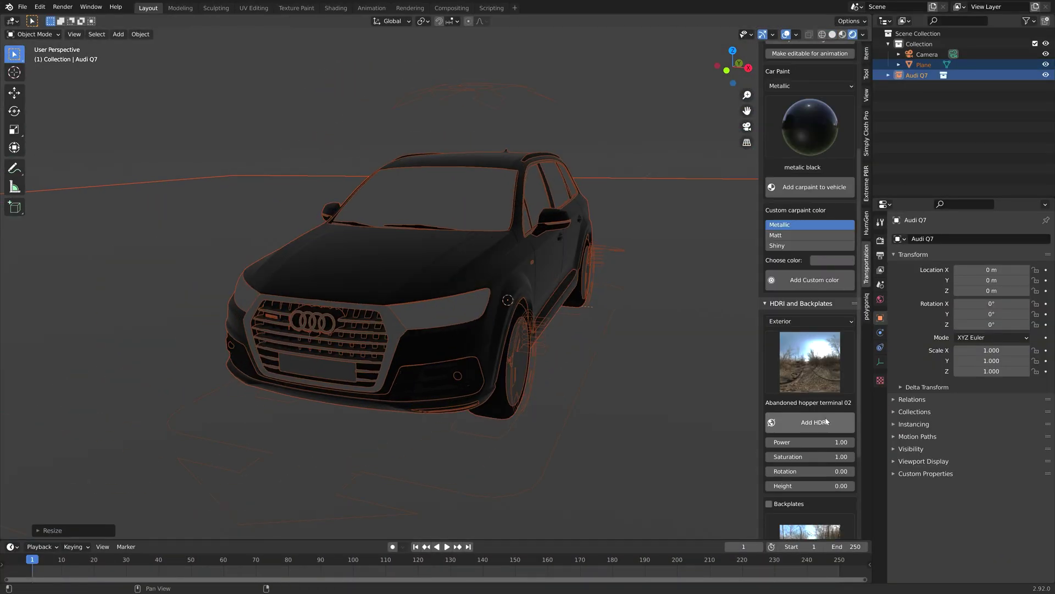
Light the scene with the Abandoned hopper terminal 02 HDRI and activate the 3D cursor tool
click(826, 421)
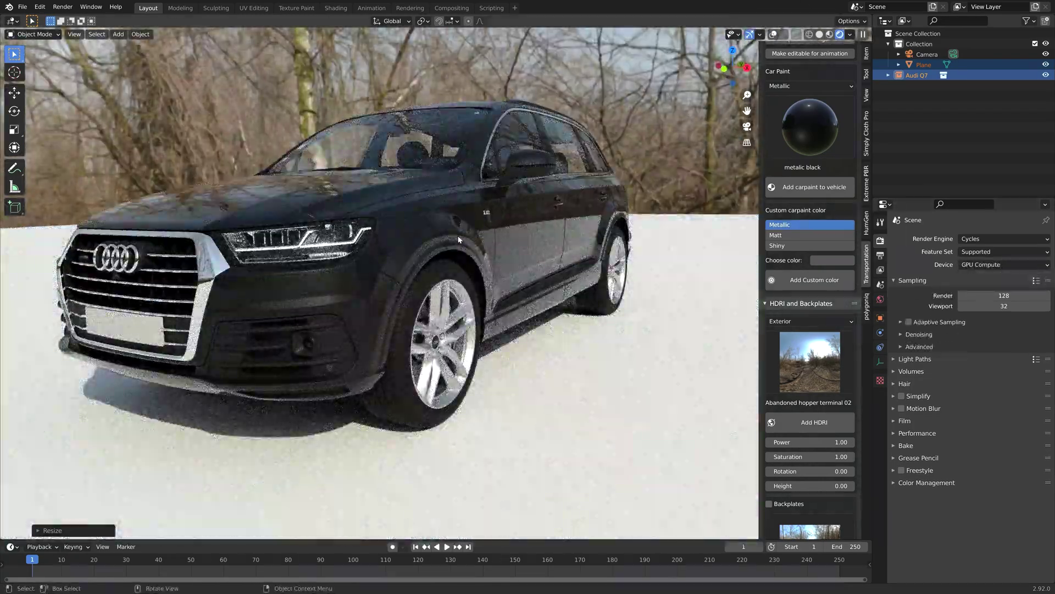
scroll(459, 240, down, 5)
key(shift+space)
key(space)
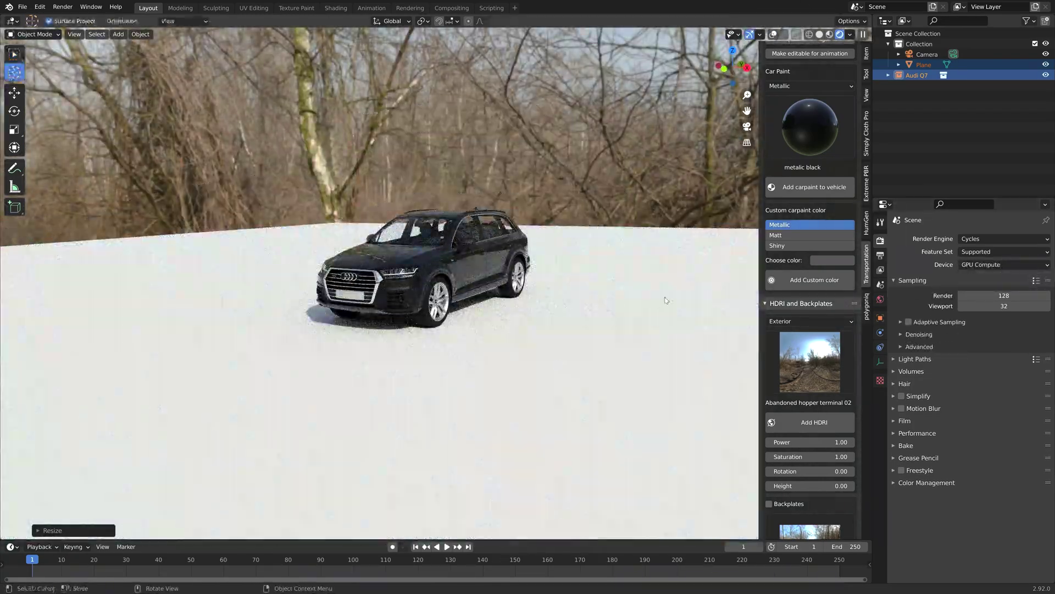
Browse the Bicycle, Boat, Classic and Electric categories of the car model library
scroll(809, 236, up, 5)
click(810, 105)
click(825, 65)
click(788, 89)
click(795, 65)
click(796, 100)
click(793, 65)
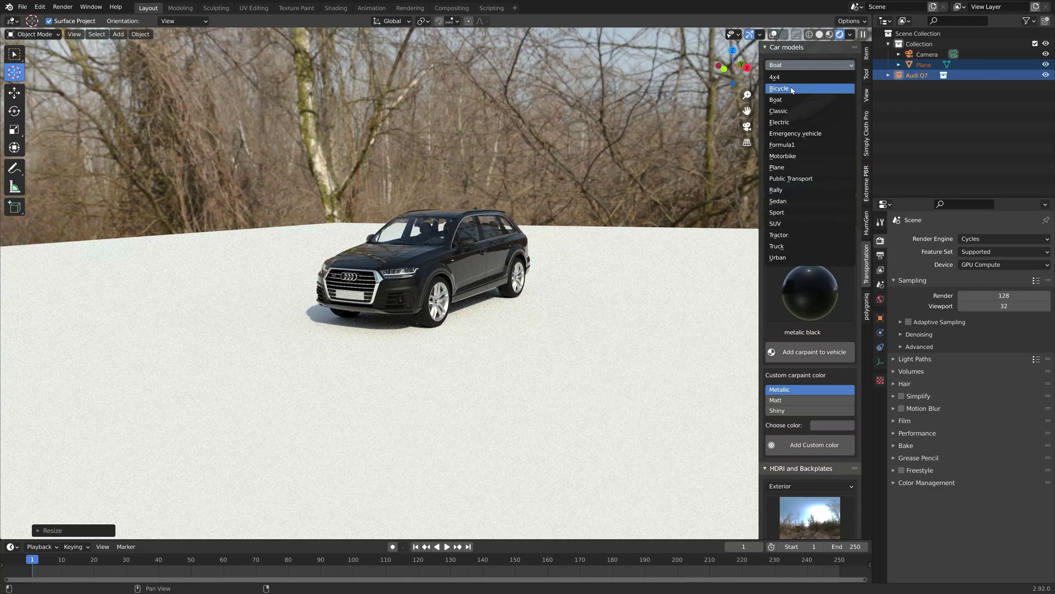
click(792, 110)
click(797, 107)
click(795, 65)
click(791, 122)
Add the FireTruck Mercedes Atego from the Emergency vehicle category at the 3D cursor, beside the Audi Q7
click(794, 64)
click(796, 133)
click(804, 119)
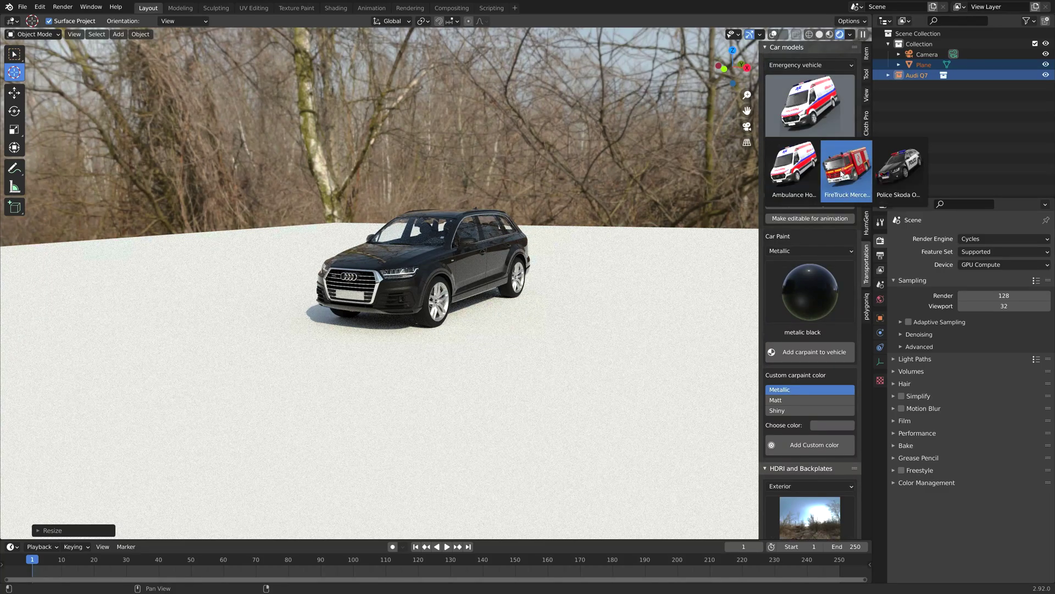
click(844, 168)
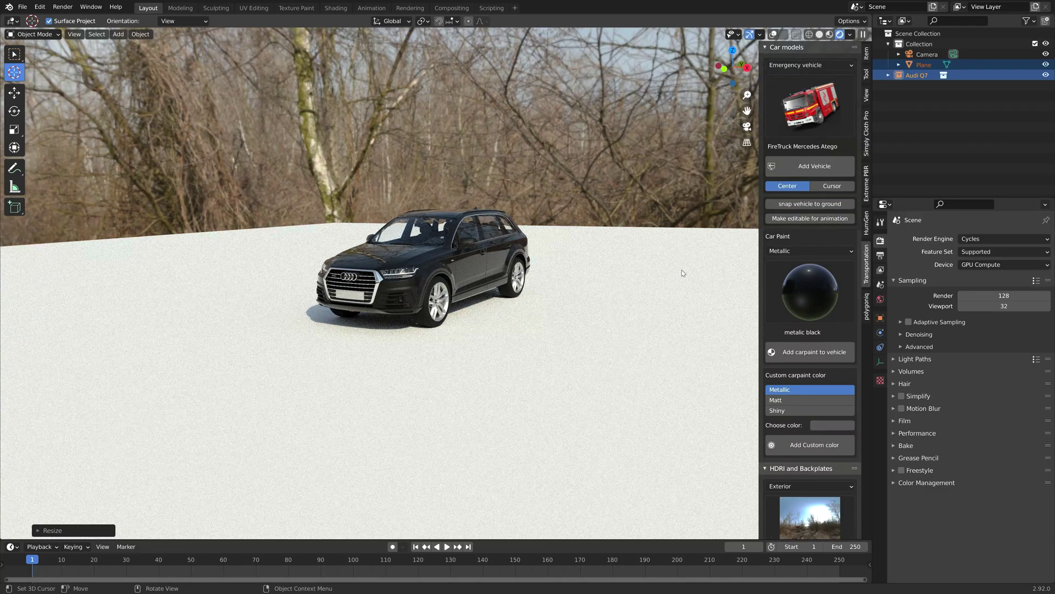
click(819, 171)
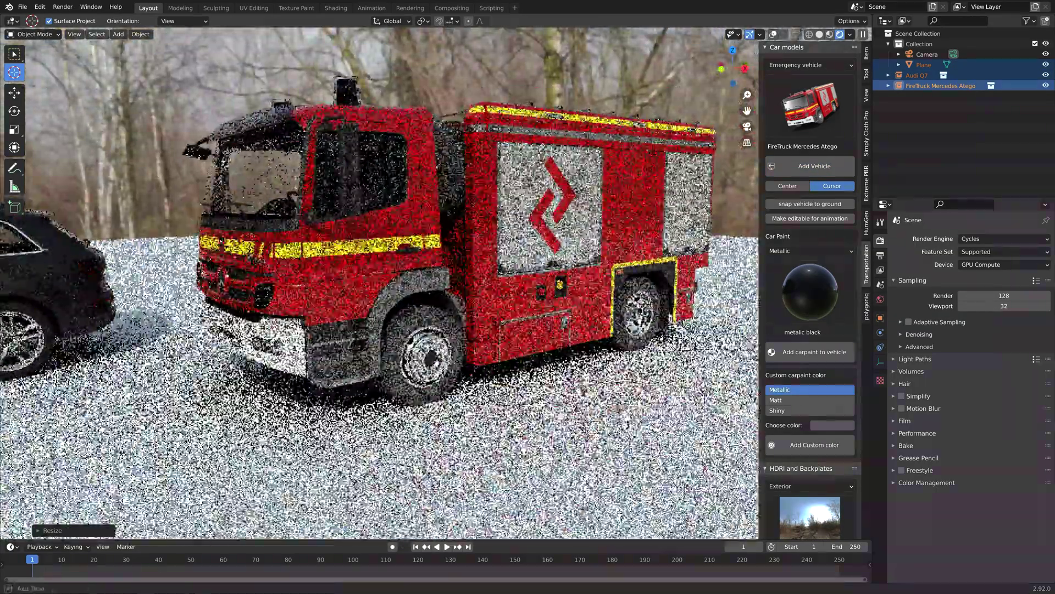
middle_drag(522, 263, 552, 247)
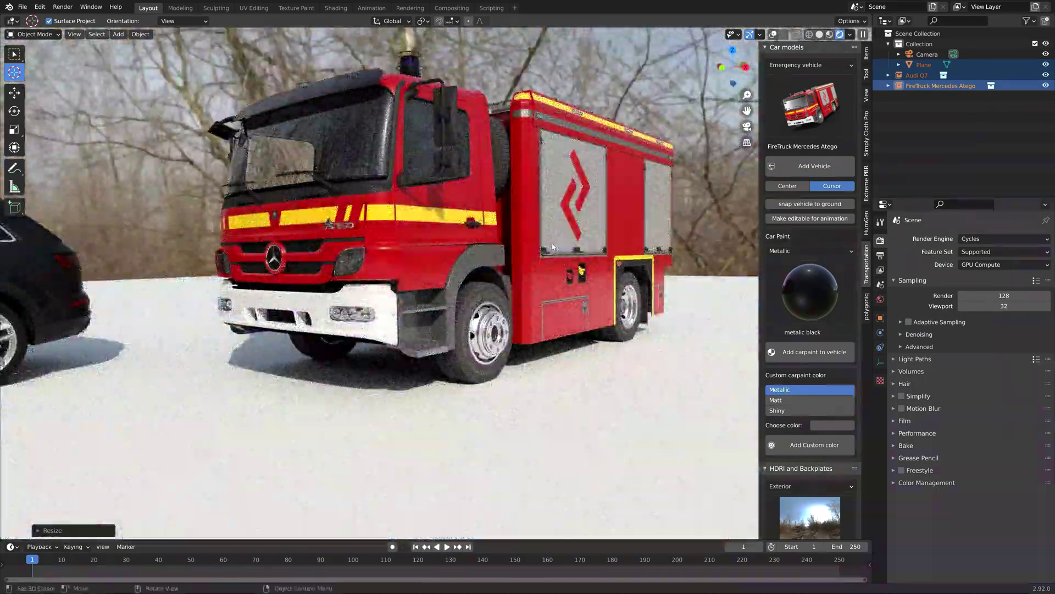
scroll(554, 256, down, 6)
Add the Formula 1 - MCL35 car from the Formula1 category at the 3D cursor, in front of the fire truck
middle_drag(555, 256, 569, 269)
click(800, 64)
click(800, 148)
click(803, 118)
click(804, 168)
click(808, 165)
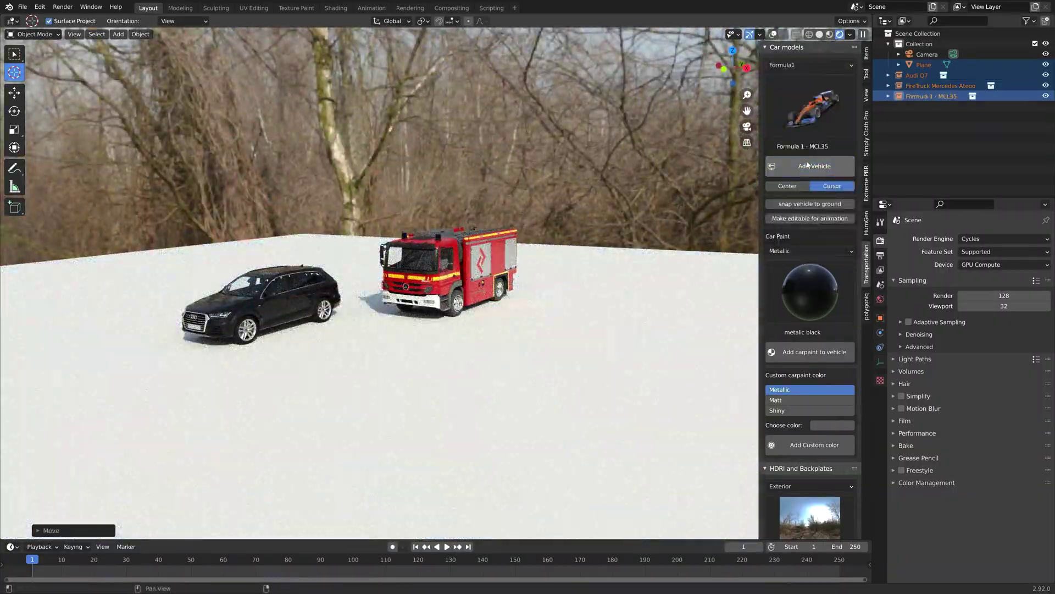
scroll(476, 299, up, 4)
middle_drag(477, 303, 477, 294)
scroll(476, 294, down, 2)
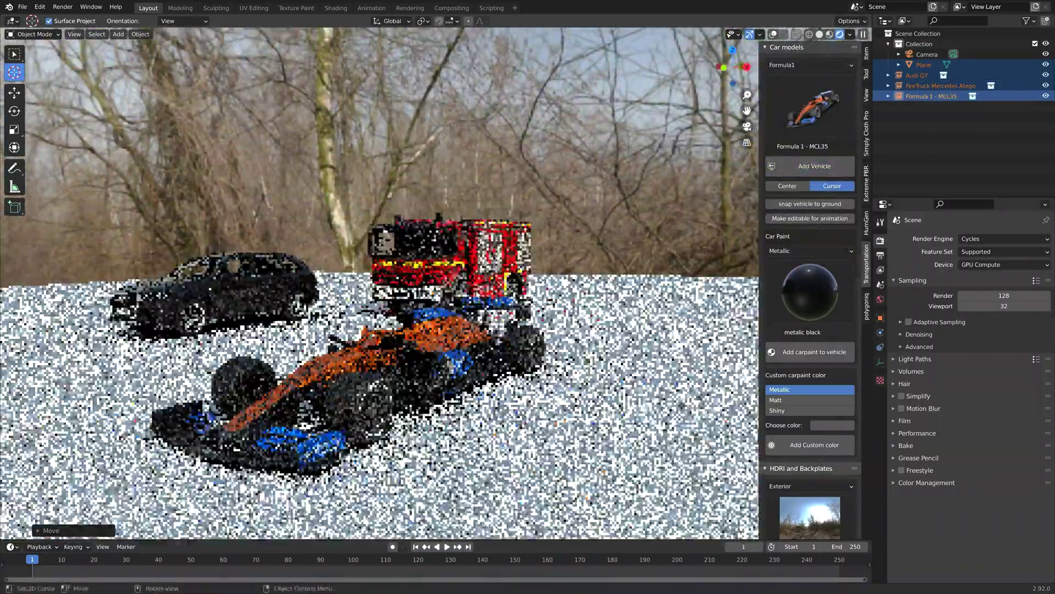
Add the Eclipse 550 Se from the Plane category at the 3D cursor, in front of the Audi Q7
click(797, 66)
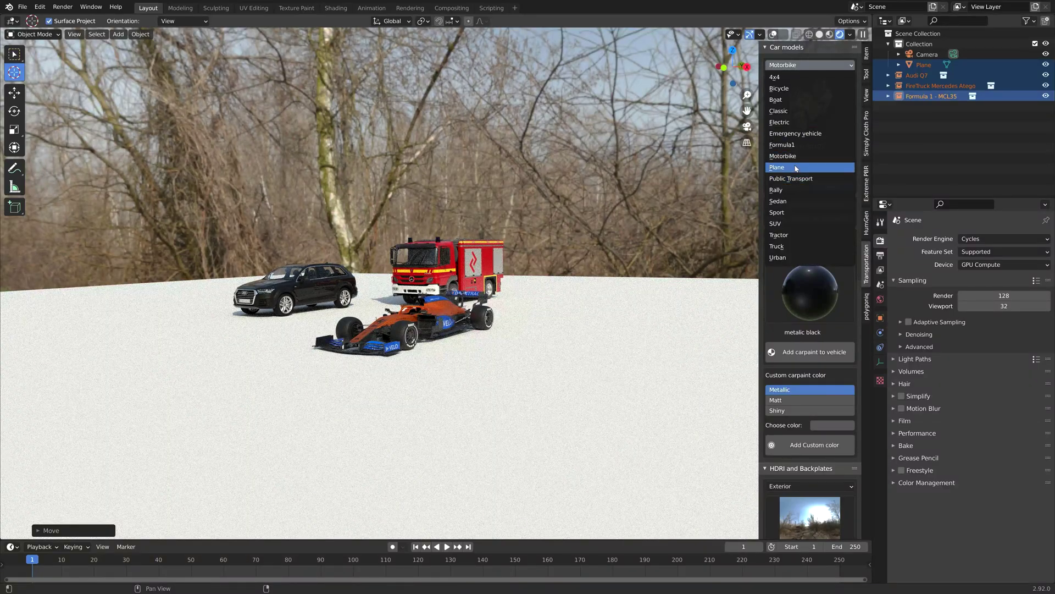
click(796, 169)
click(802, 107)
click(798, 177)
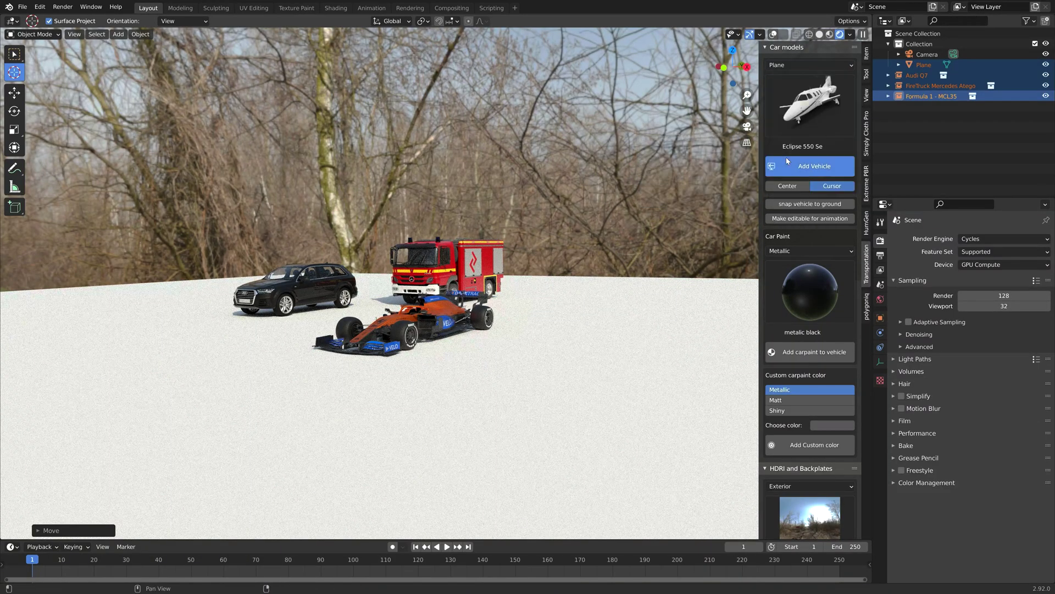
scroll(505, 306, down, 3)
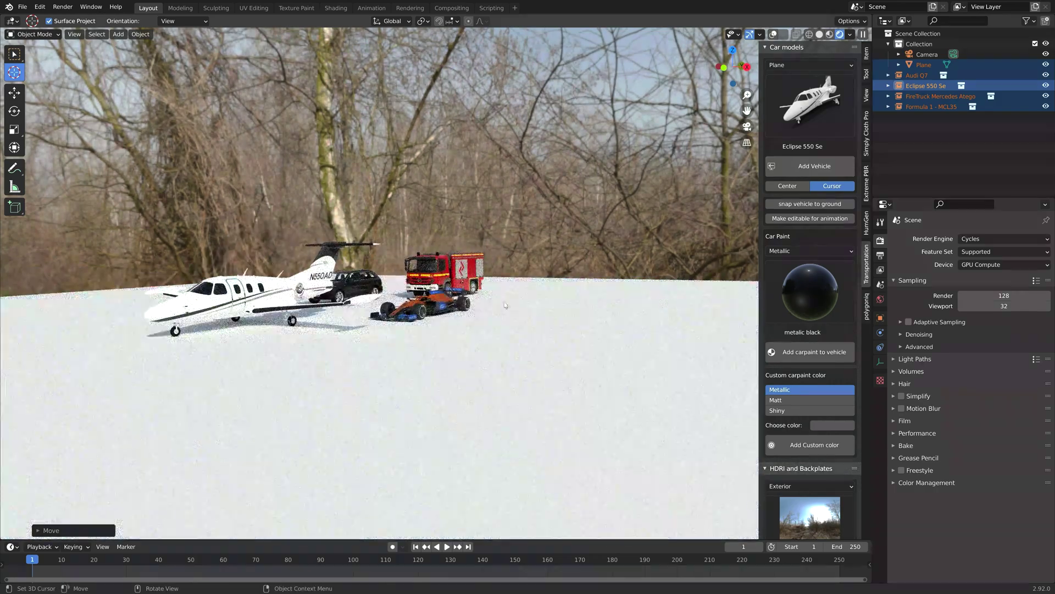
Add the red Ferrari LaFerrari and a Hyundai Kona with matt black paint to the ground plane
click(810, 64)
click(791, 179)
click(810, 64)
click(777, 190)
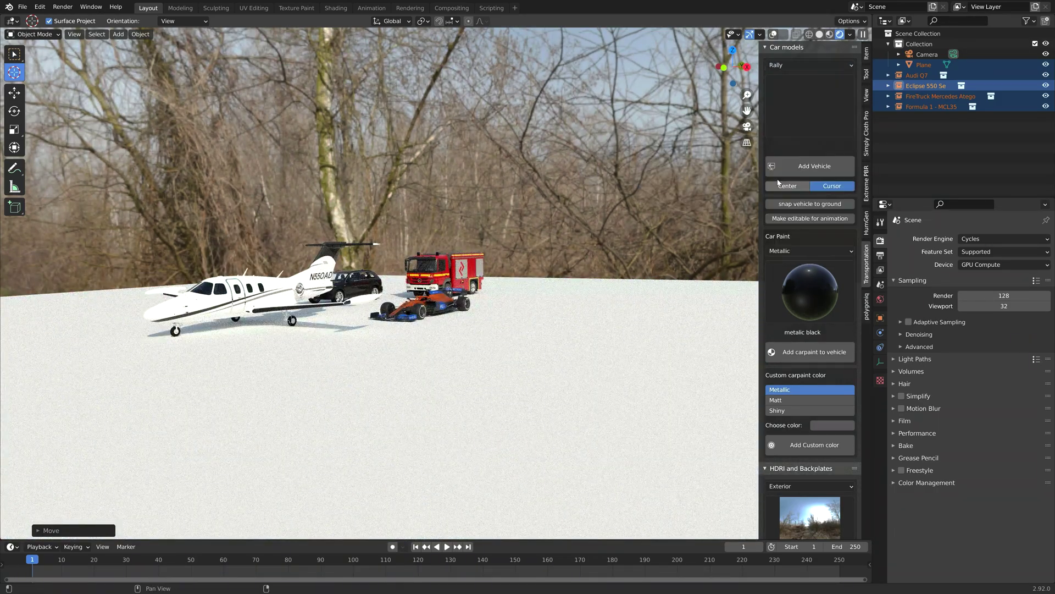
click(810, 64)
click(800, 104)
Add the Lamborghini Nitro from the Tractor category at the 3D cursor, beside the red Ferrari
click(809, 65)
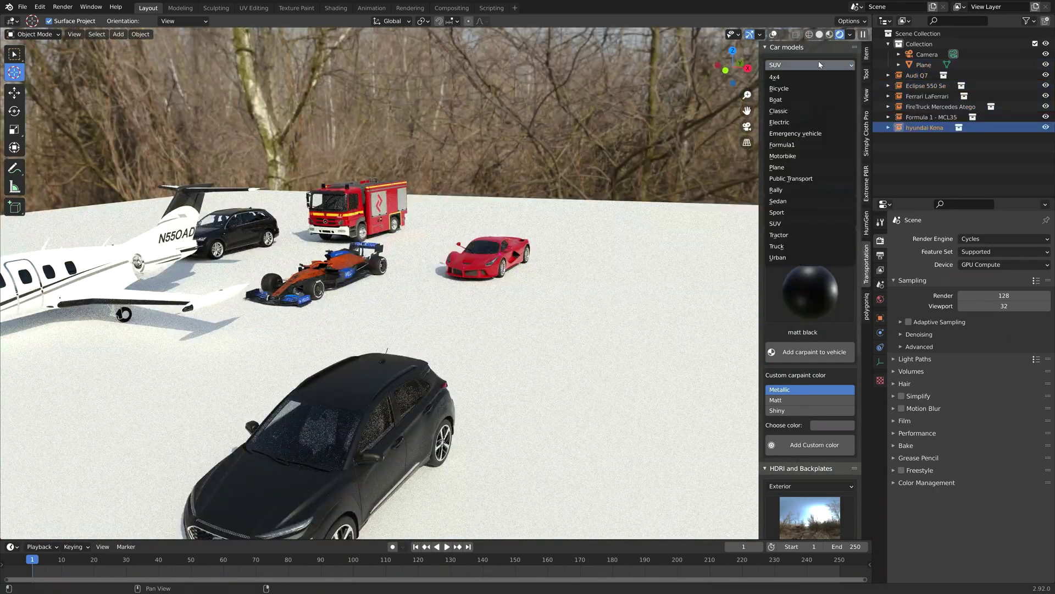
click(847, 165)
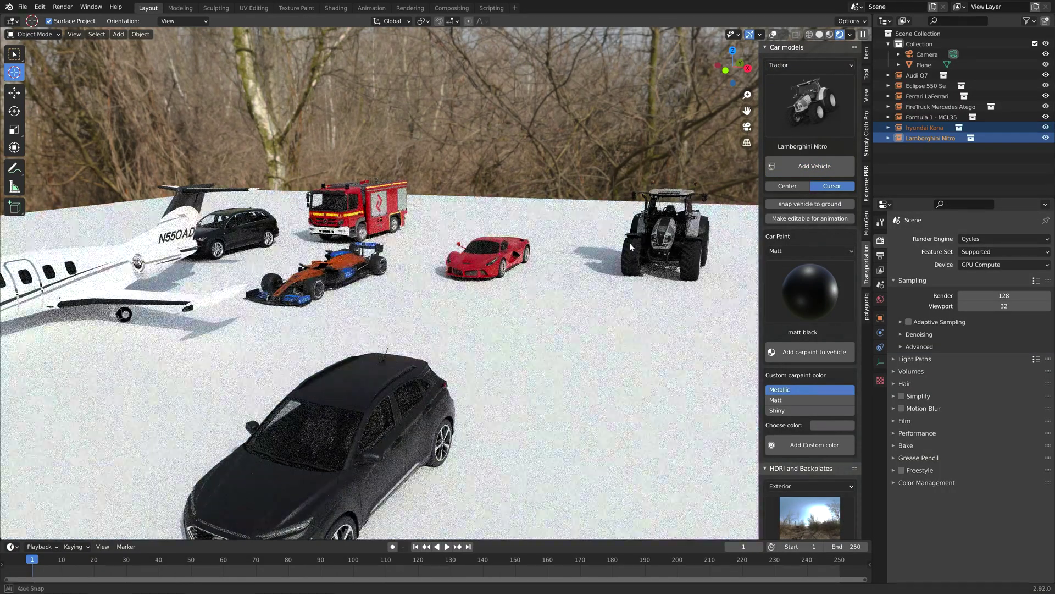
middle_drag(495, 275, 596, 352)
Replace the environment lighting with the Lythwood field exterior HDRI
scroll(805, 376, down, 5)
click(805, 376)
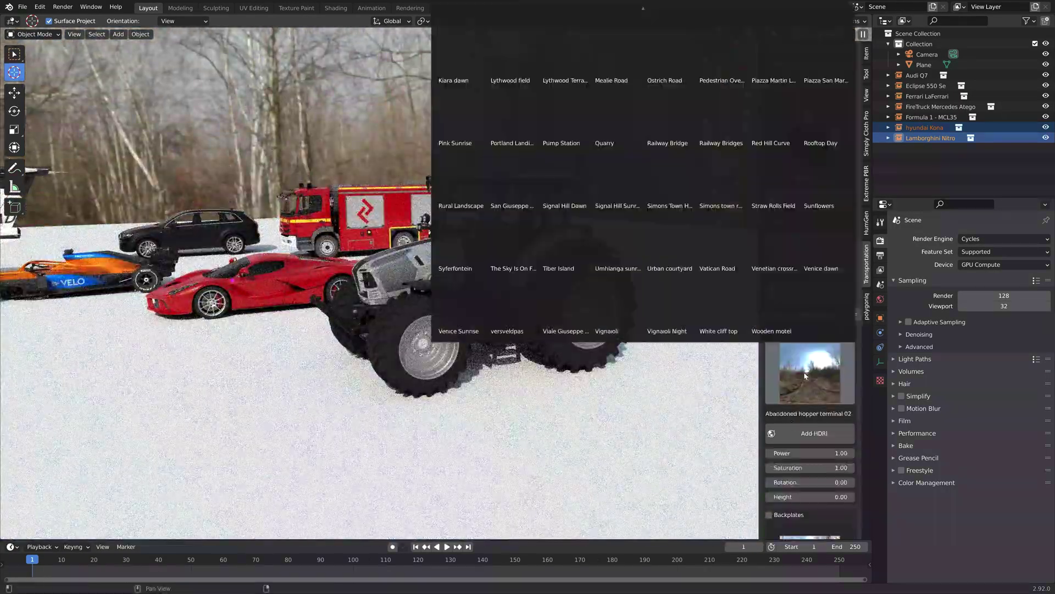
click(510, 52)
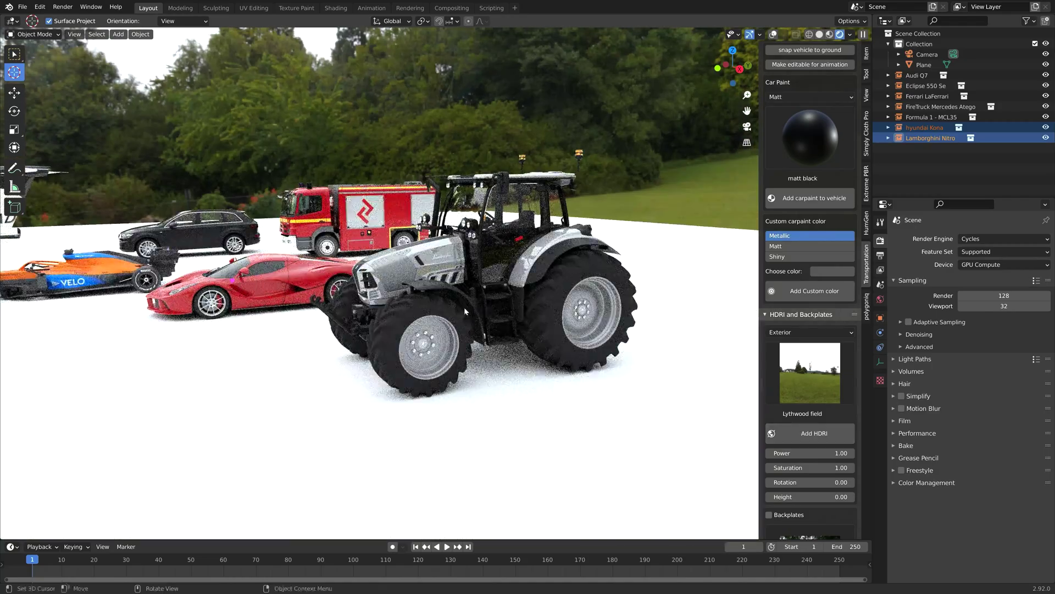
Add the Kenworth W990 from the Truck category at the 3D cursor, behind the Audi Q7, and inspect the vehicles
scroll(792, 160, up, 6)
click(796, 65)
click(797, 247)
click(798, 109)
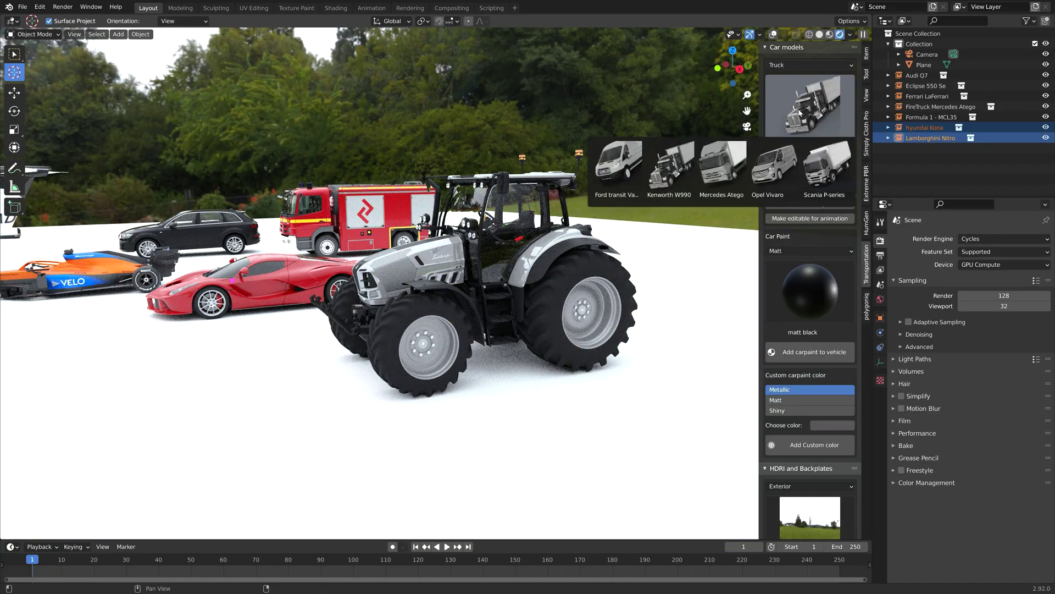
scroll(552, 230, down, 2)
scroll(552, 233, down, 4)
middle_drag(552, 233, 165, 264)
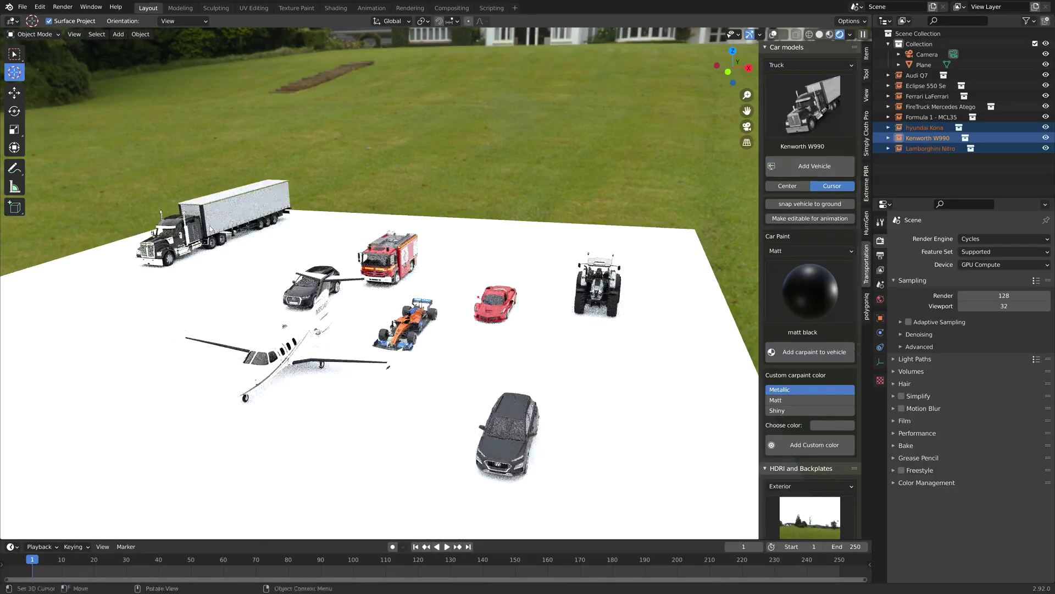
middle_drag(385, 237, 459, 210)
scroll(484, 242, up, 6)
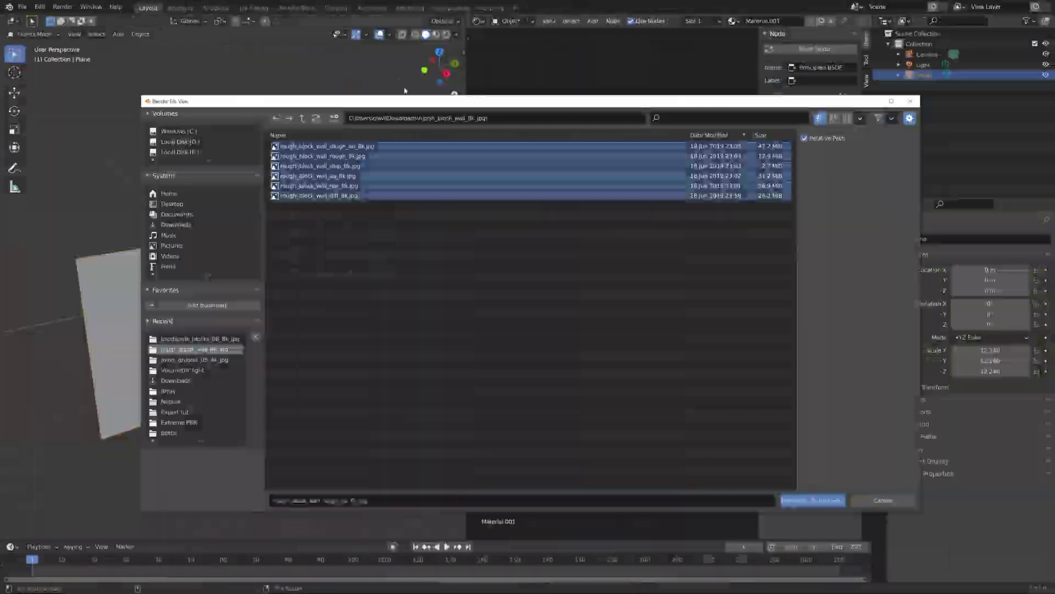
Import the selected rough block wall texture maps into the plane's Principled BSDF node setup
click(818, 499)
scroll(600, 455, down, 2)
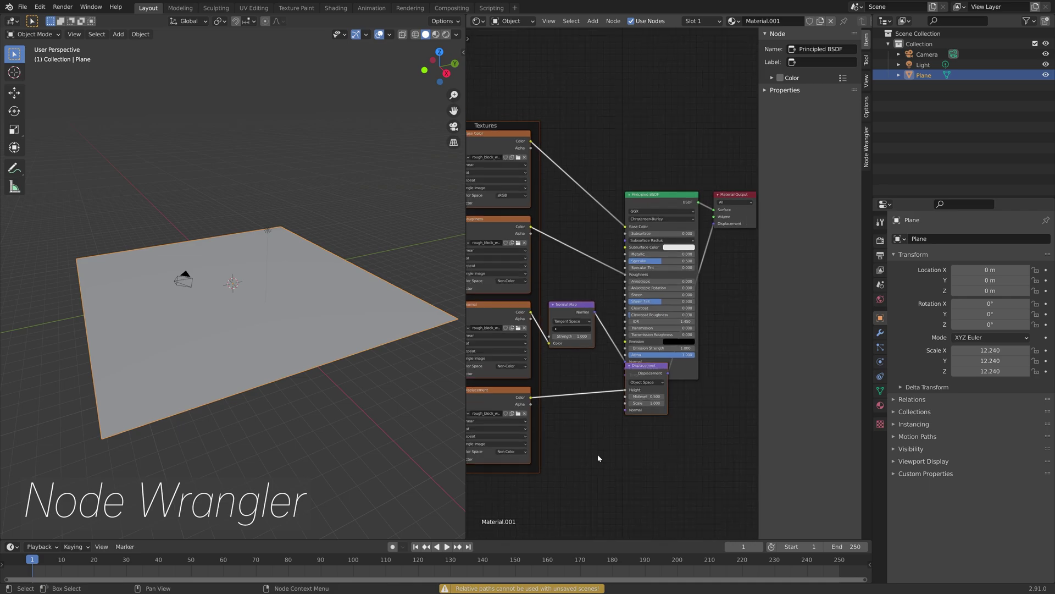
Make the light a Sun with strength 3 and view the stone plane in rendered shading
click(267, 231)
click(880, 362)
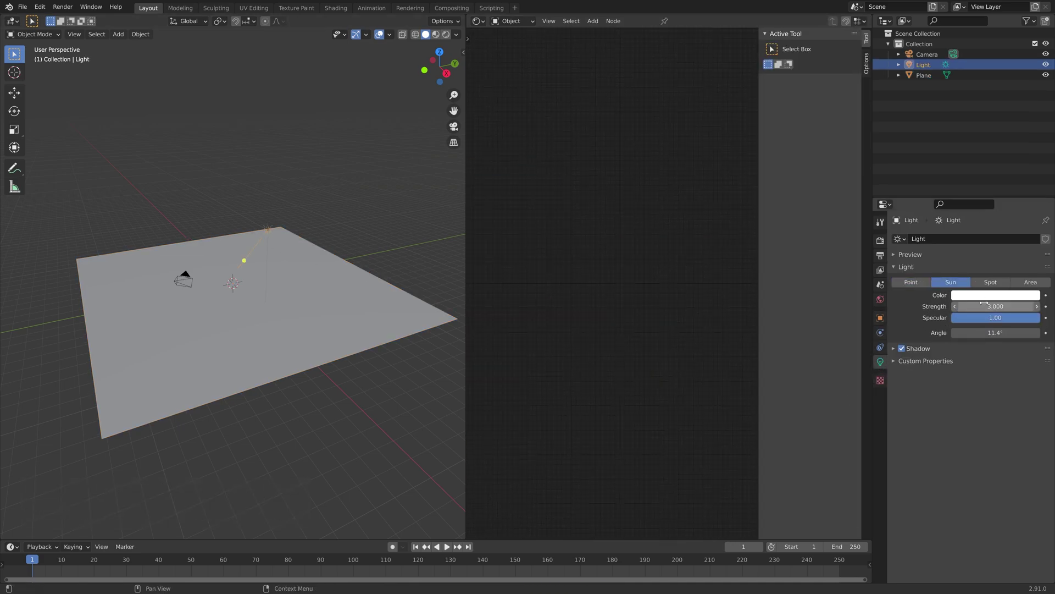
click(447, 35)
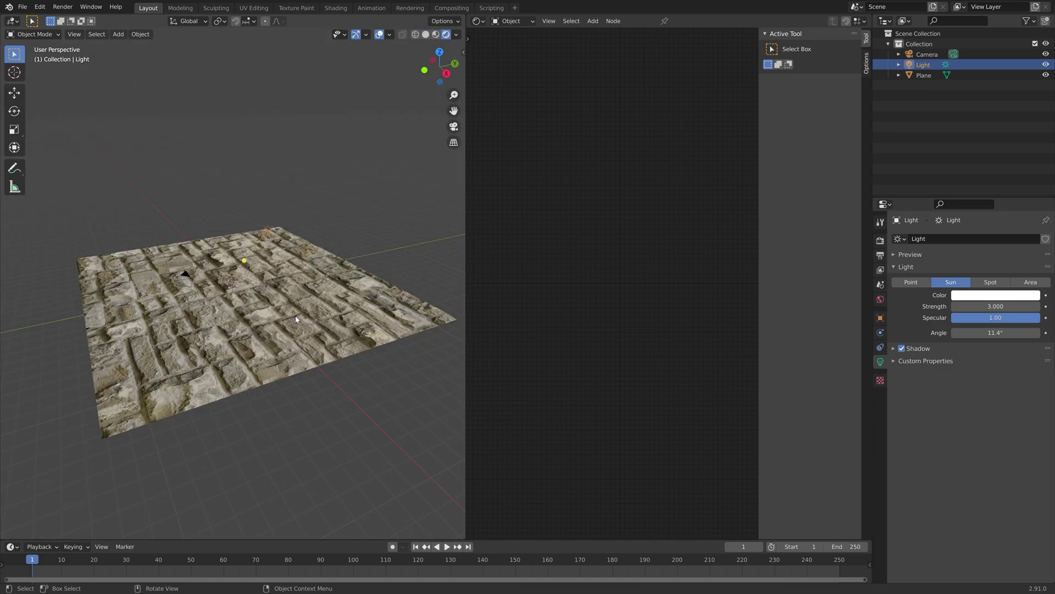
scroll(329, 323, up, 6)
mouse_move(309, 320)
middle_down()
mouse_move(300, 350)
mouse_move(322, 320)
middle_up()
scroll(298, 350, down, 4)
Switch the render engine to Cycles on GPU Compute with 300 render and viewport samples
click(881, 241)
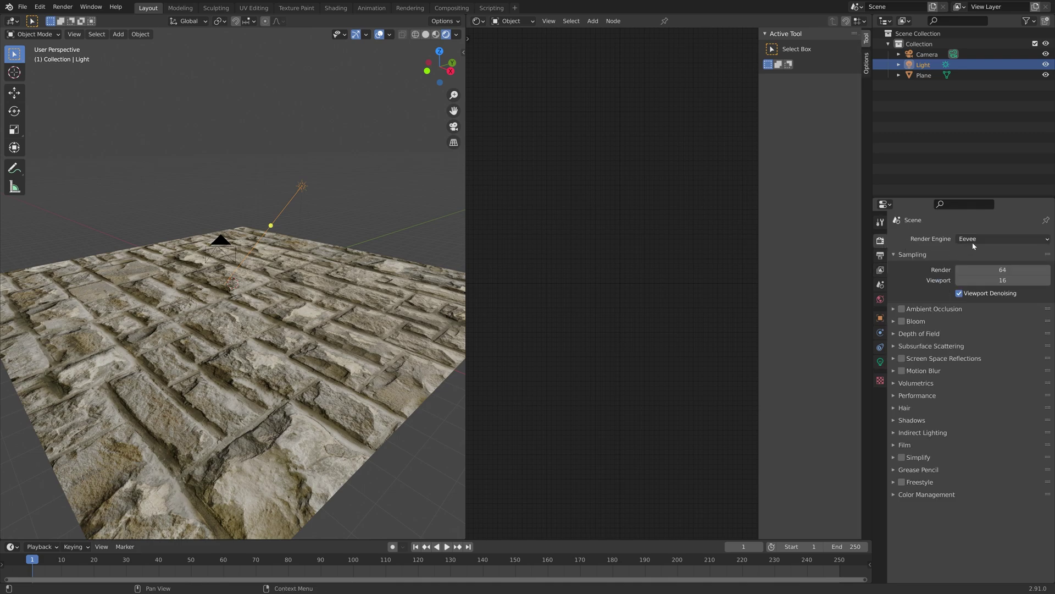
click(972, 273)
click(984, 264)
click(989, 289)
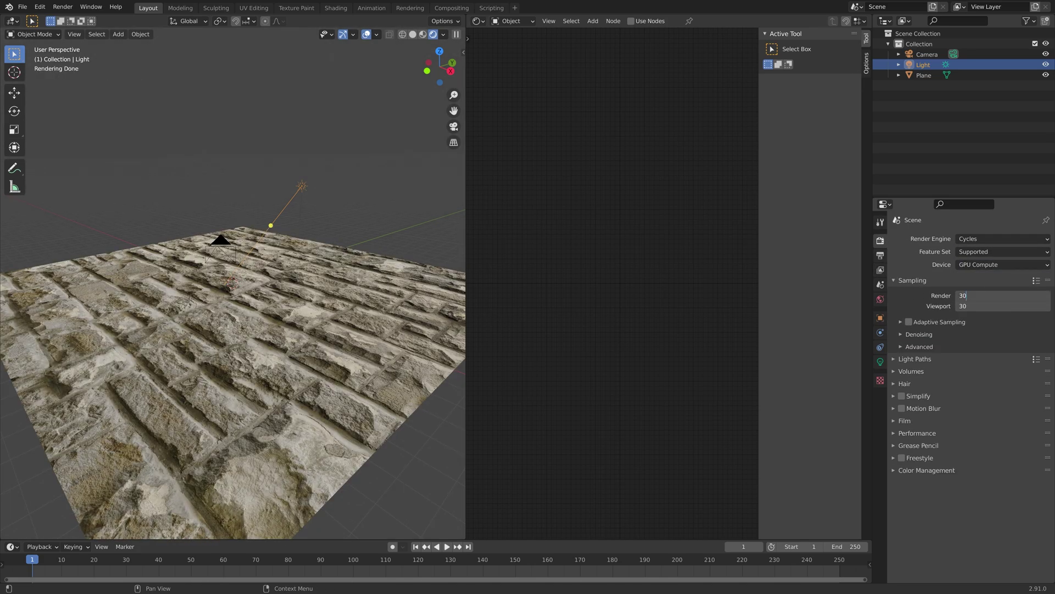
Set the surface displacement method of the stone plane's material to Displacement Only
click(403, 368)
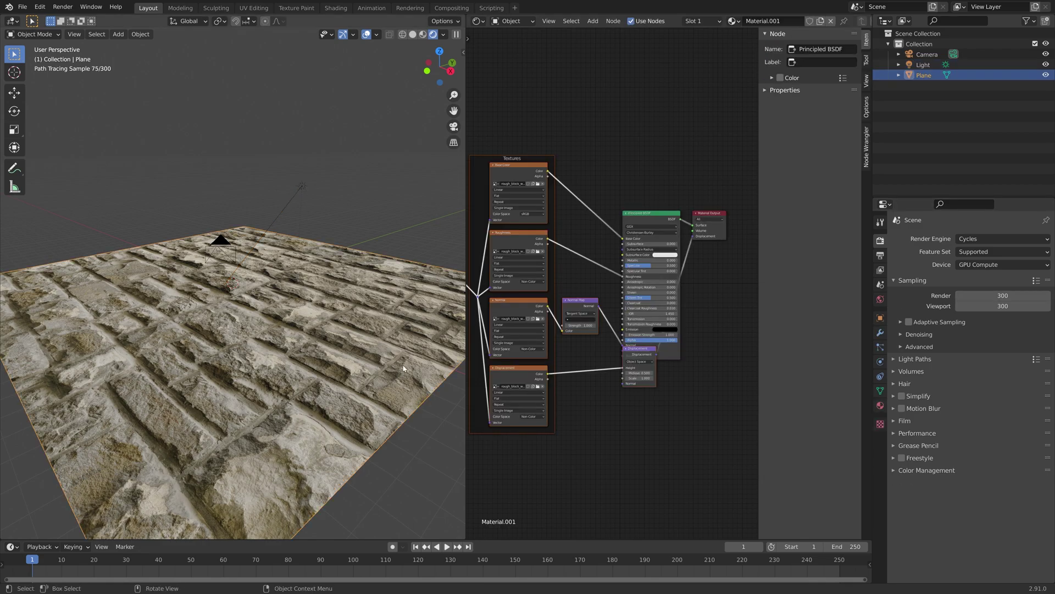
click(880, 405)
scroll(937, 449, down, 15)
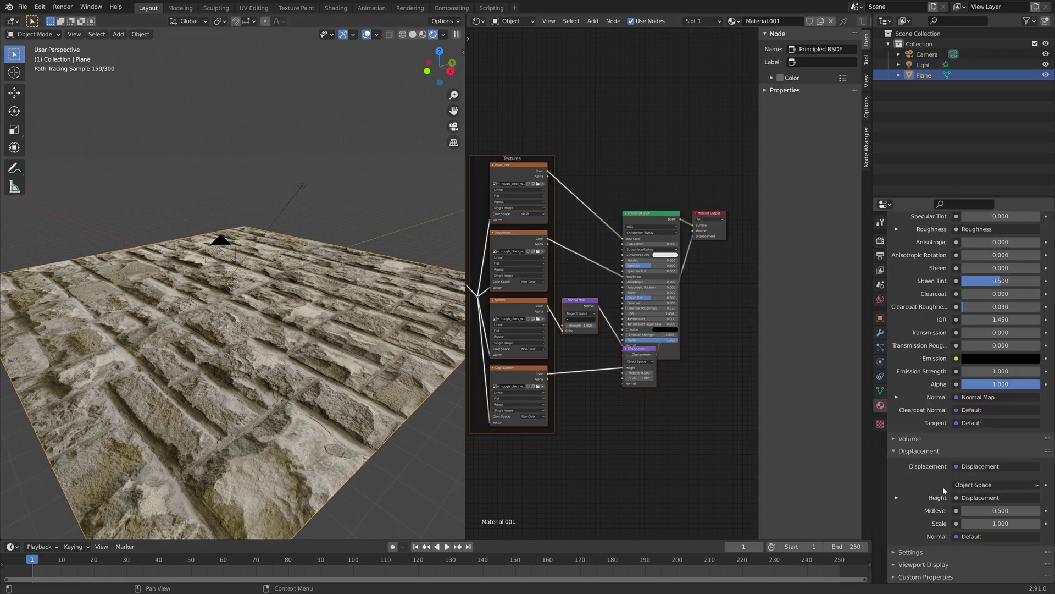
click(911, 552)
scroll(921, 513, down, 5)
click(973, 484)
click(981, 507)
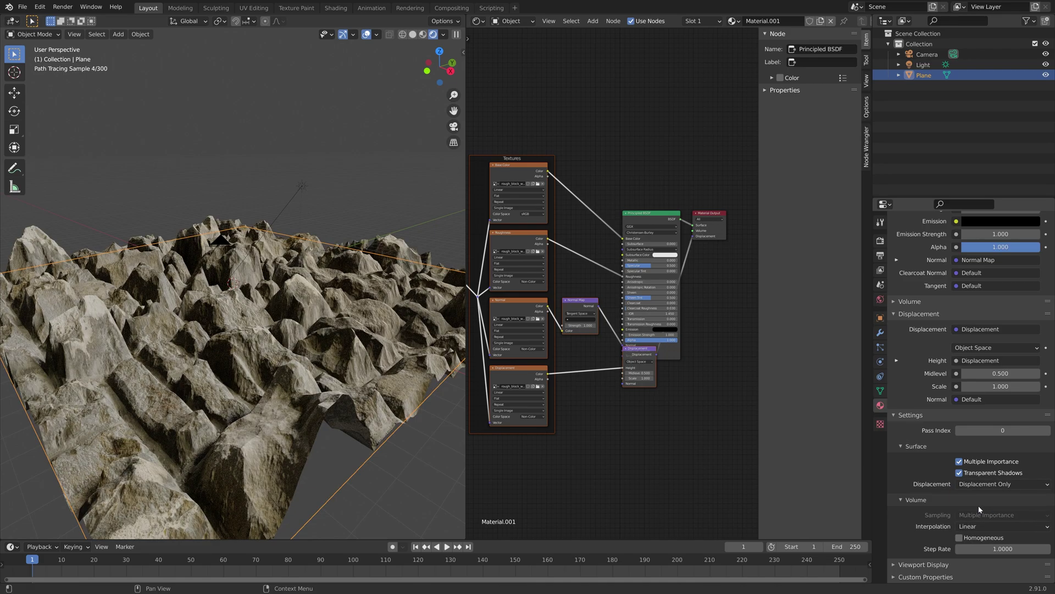
Set the stone material's displacement scale to 0.2 and raise the Specular value of its Principled BSDF
scroll(414, 360, up, 1)
middle_drag(384, 367, 405, 379)
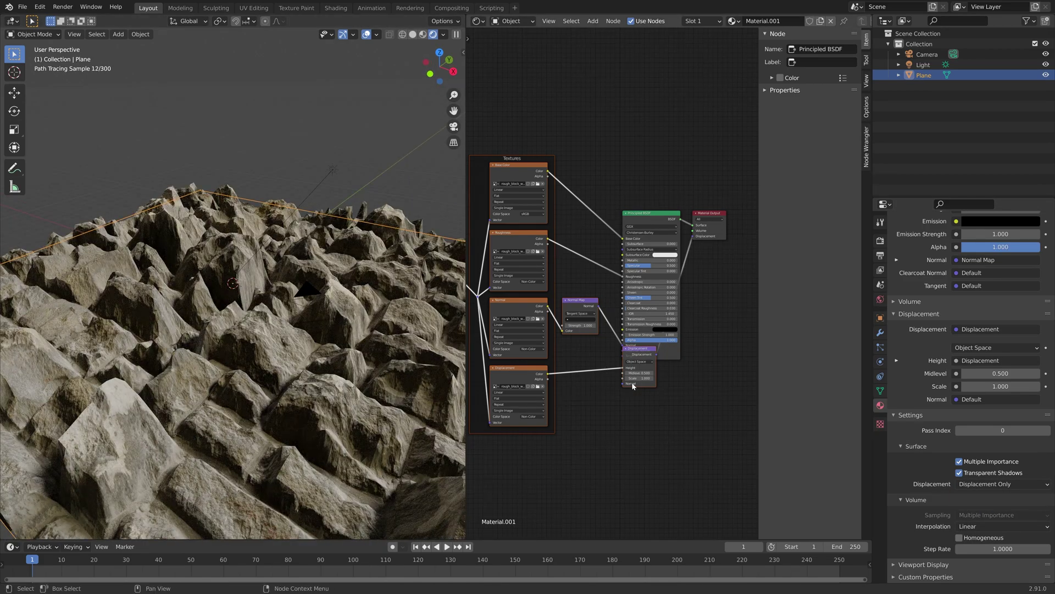
mouse_move(289, 355)
middle_down()
mouse_move(278, 348)
mouse_move(315, 325)
mouse_move(287, 364)
middle_up()
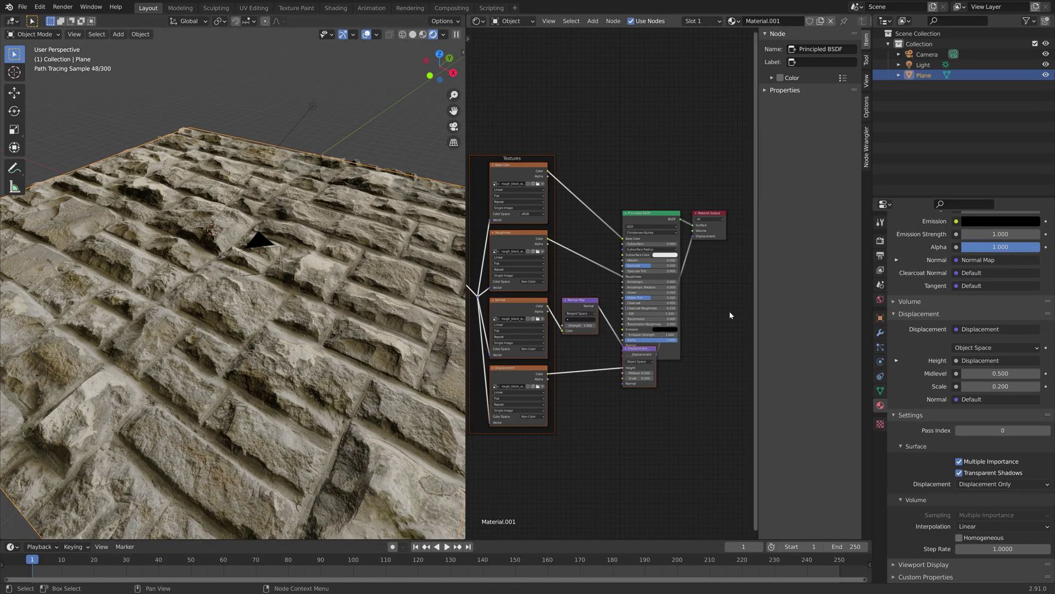
scroll(689, 268, up, 3)
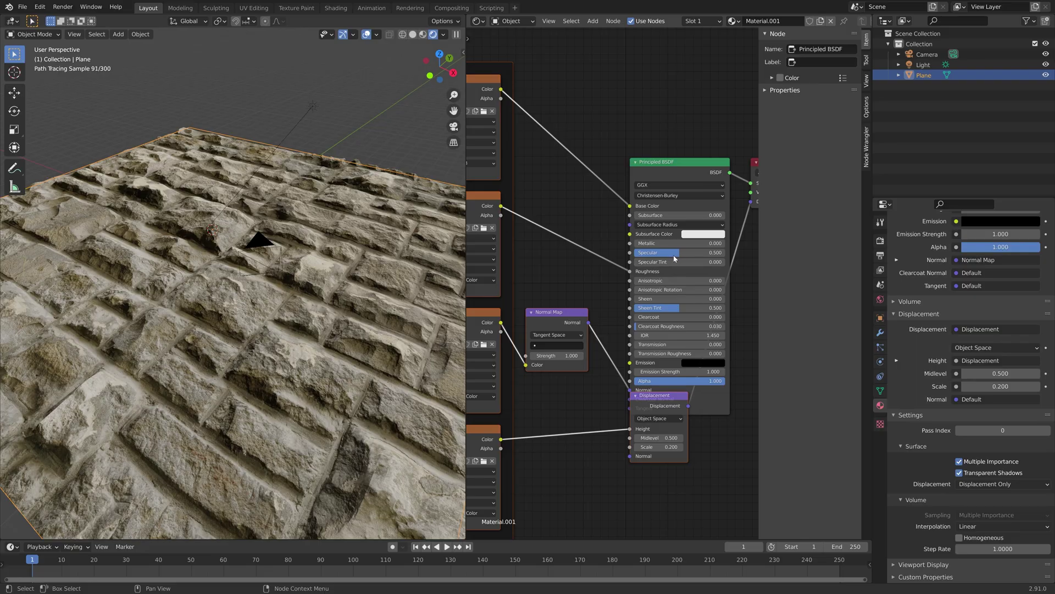
mouse_move(679, 253)
mouse_down()
mouse_move(639, 252)
mouse_move(714, 248)
mouse_up()
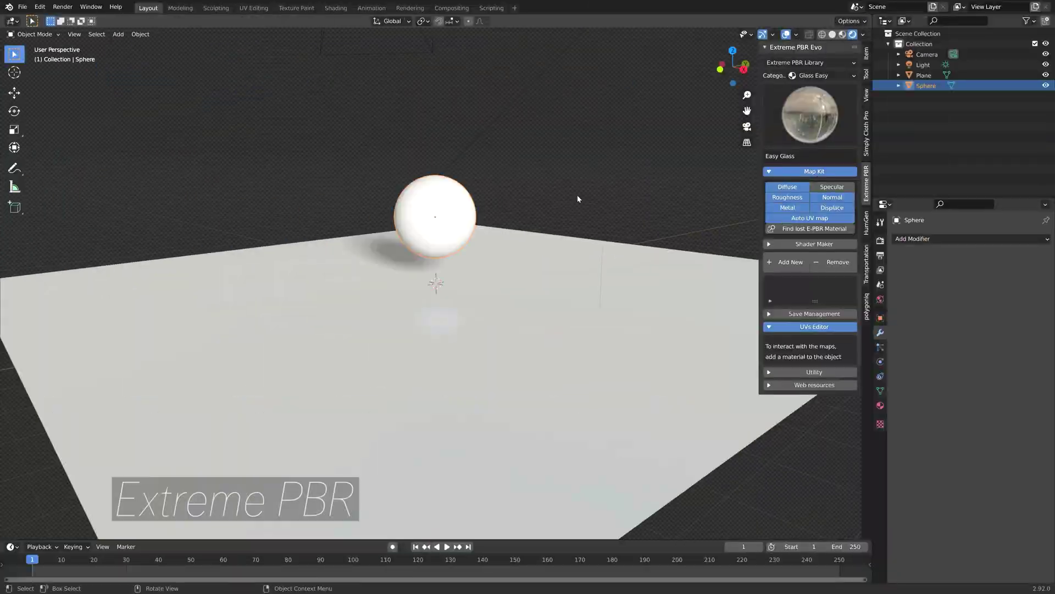
Apply the Easy Glass material to the sphere
click(786, 268)
middle_drag(636, 220, 600, 243)
Apply the Tiles61 material from the Tiles 03 category to the ground plane
click(601, 244)
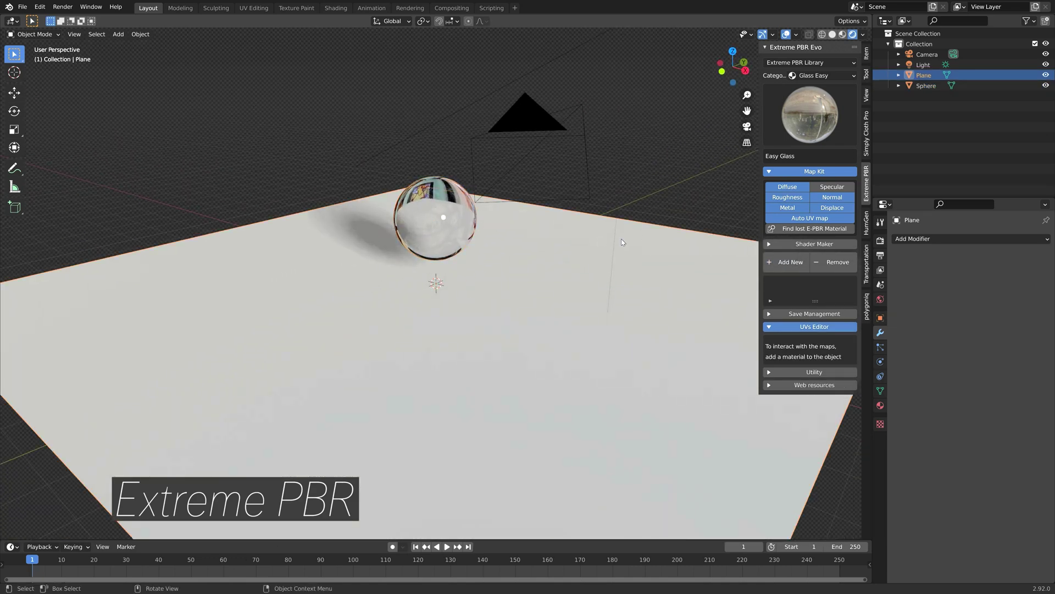
click(804, 75)
click(798, 132)
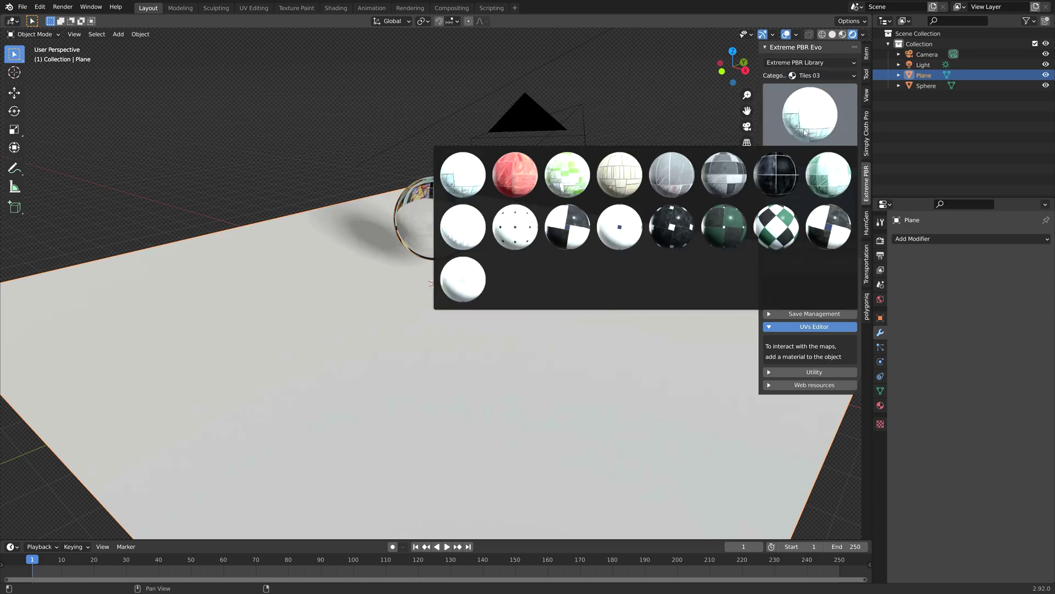
click(825, 223)
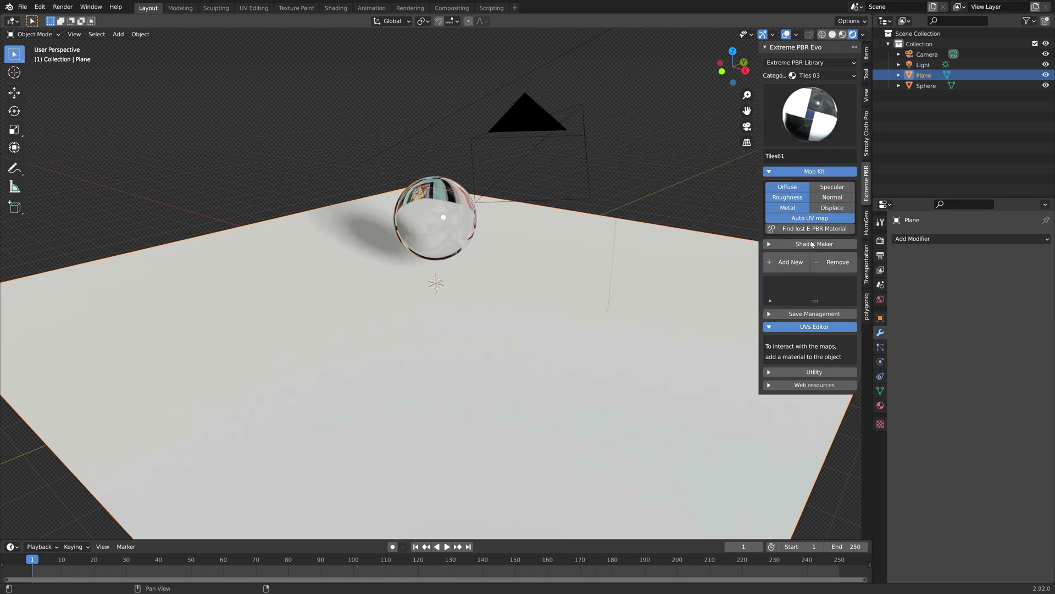
click(800, 261)
middle_drag(638, 248, 616, 235)
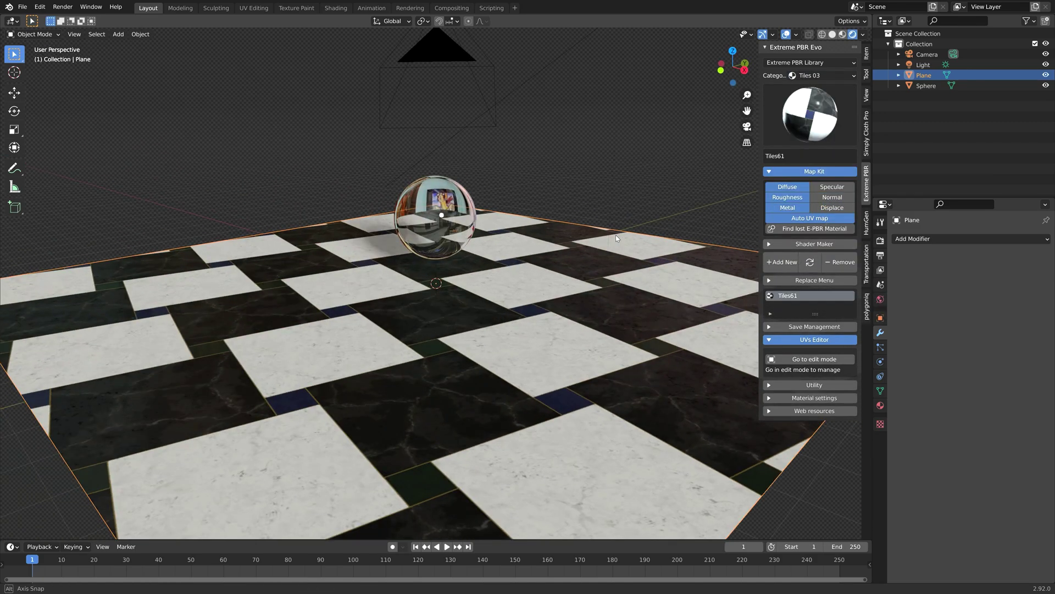
Put the tiled plane in Edit Mode, hide the viewport overlays and adjust the tile texture's UV parameters
click(787, 360)
click(786, 34)
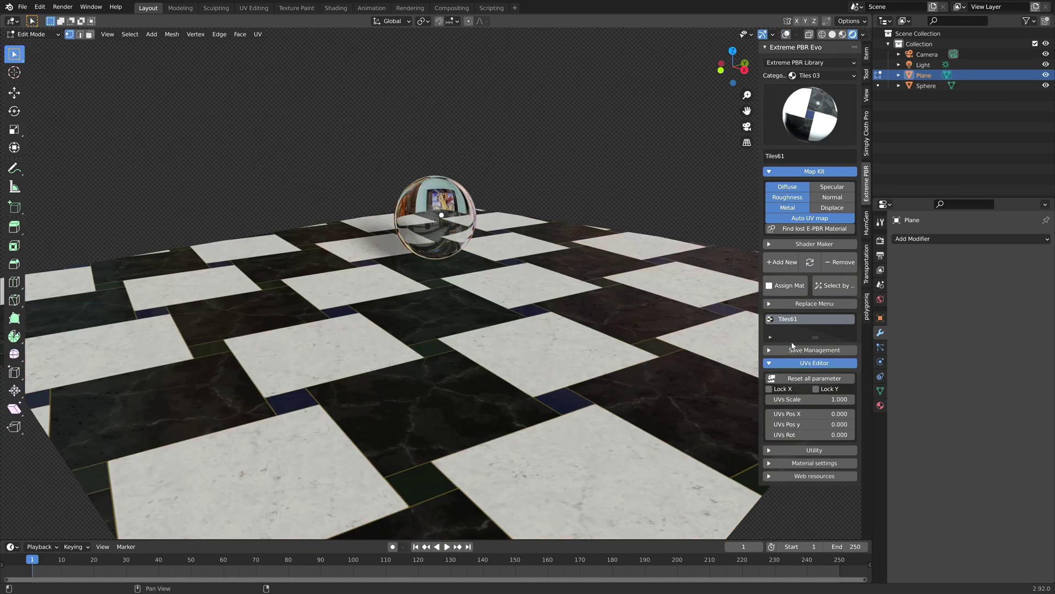
mouse_move(811, 404)
mouse_down()
mouse_move(858, 404)
mouse_move(756, 413)
mouse_move(825, 424)
mouse_move(811, 424)
mouse_up()
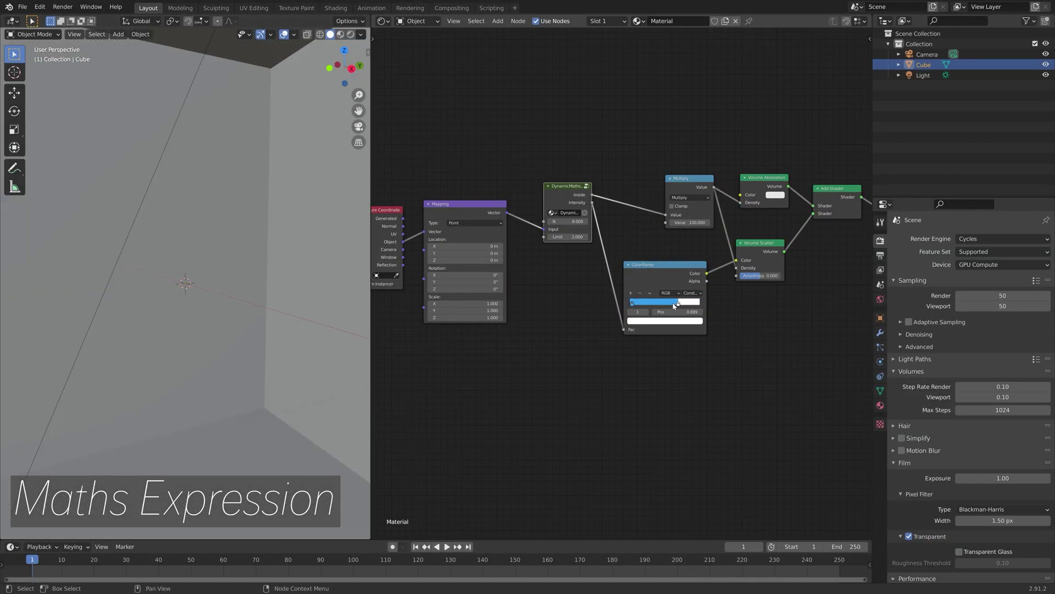
Recolour the ColorRamp's white stop red, add a purple stop and show the fractal volume in rendered shading
click(670, 236)
ctrl+click(643, 303)
click(350, 34)
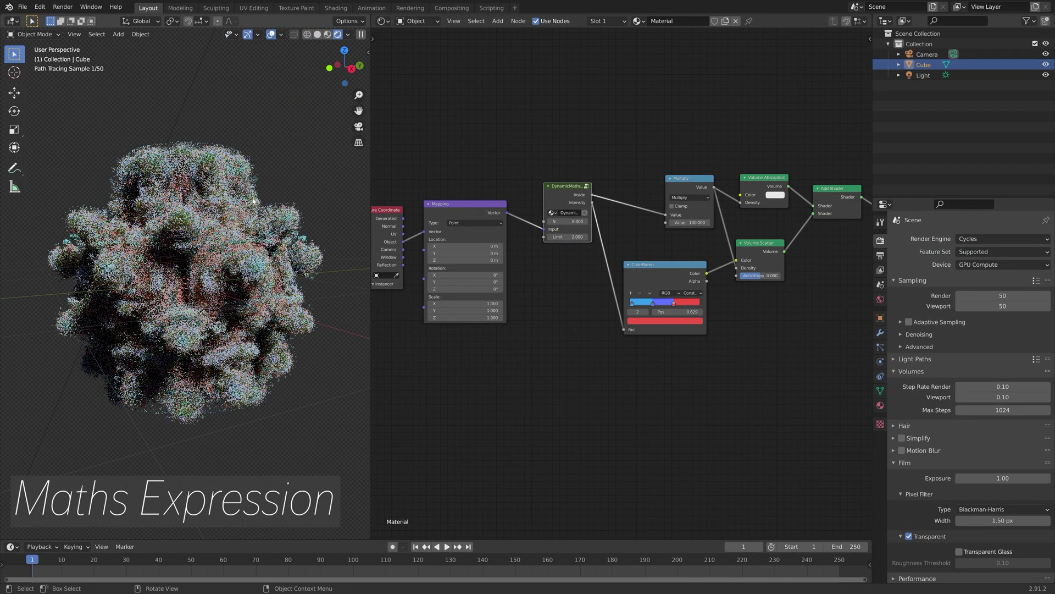
click(665, 320)
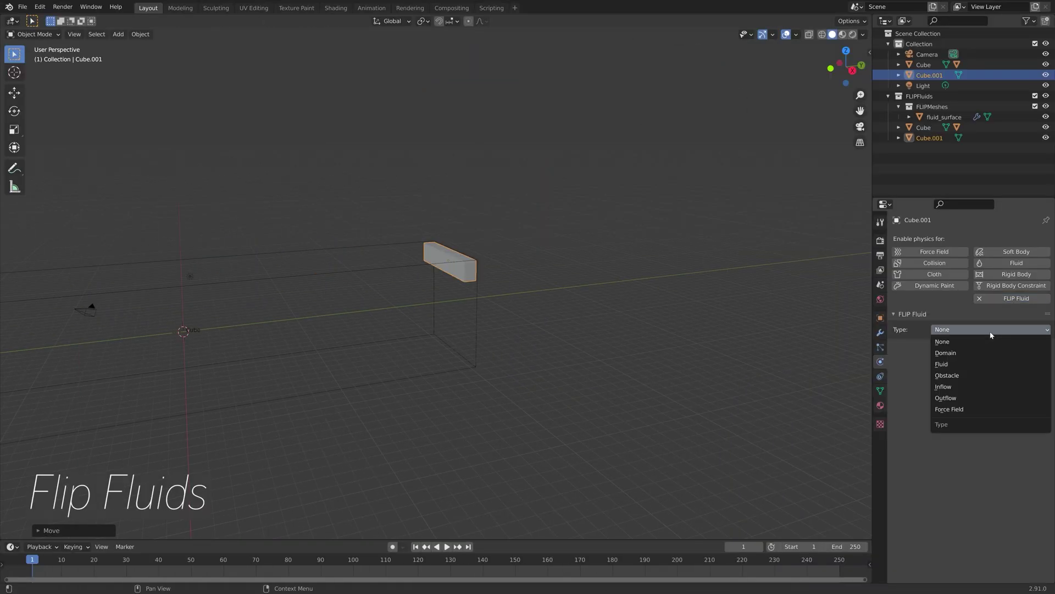
Make the small box above the domain a FLIP Fluid Inflow with a Z velocity of -3 m/s
click(972, 388)
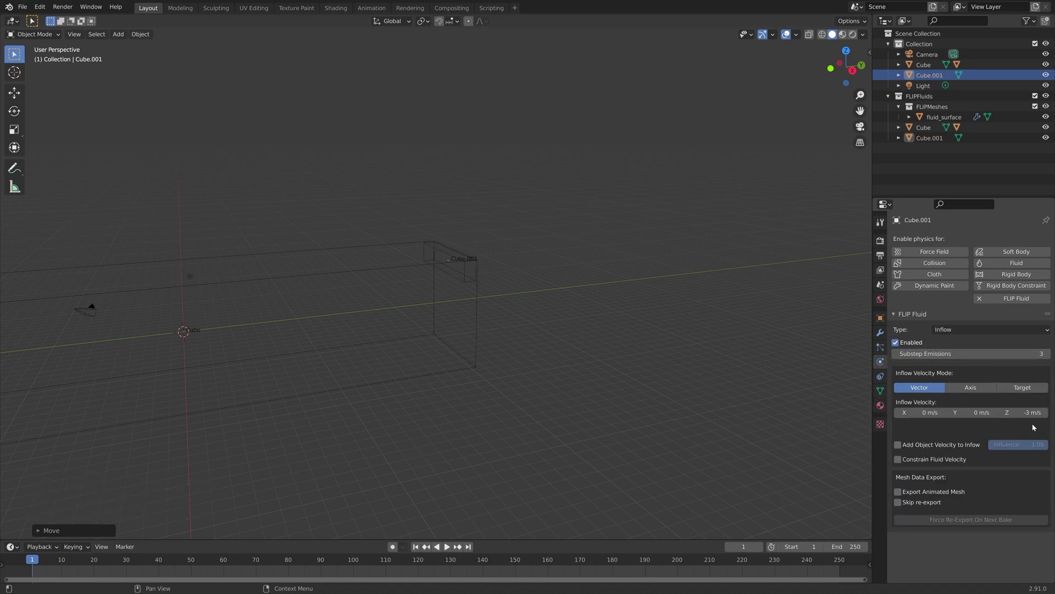
mouse_move(548, 266)
middle_down()
mouse_move(520, 272)
mouse_move(563, 262)
middle_up()
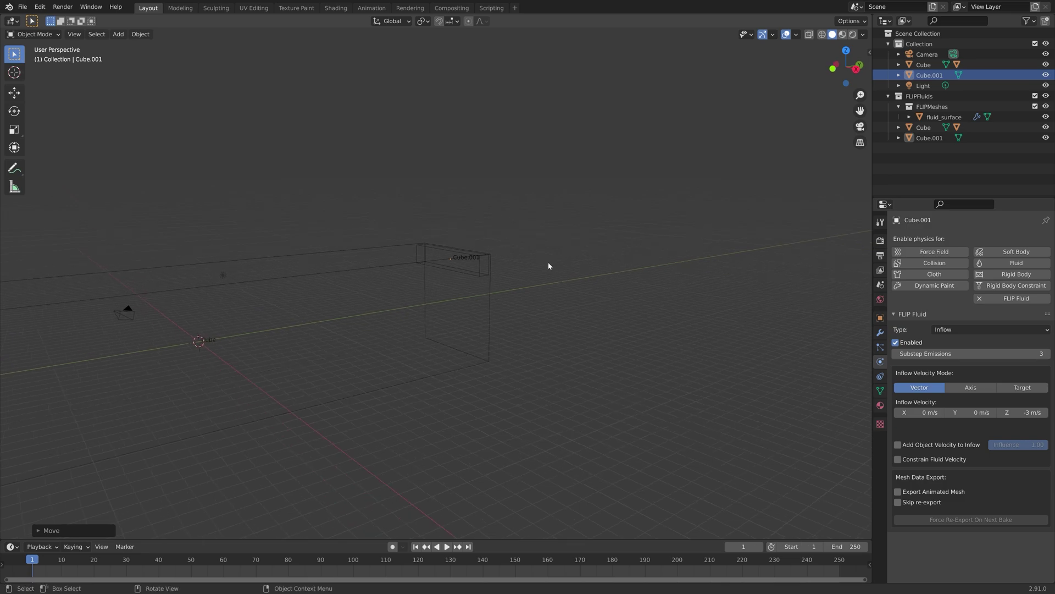
Bake the FLIP Fluid domain over timeline frames 1 to 250 and scrub through the simulation
click(406, 264)
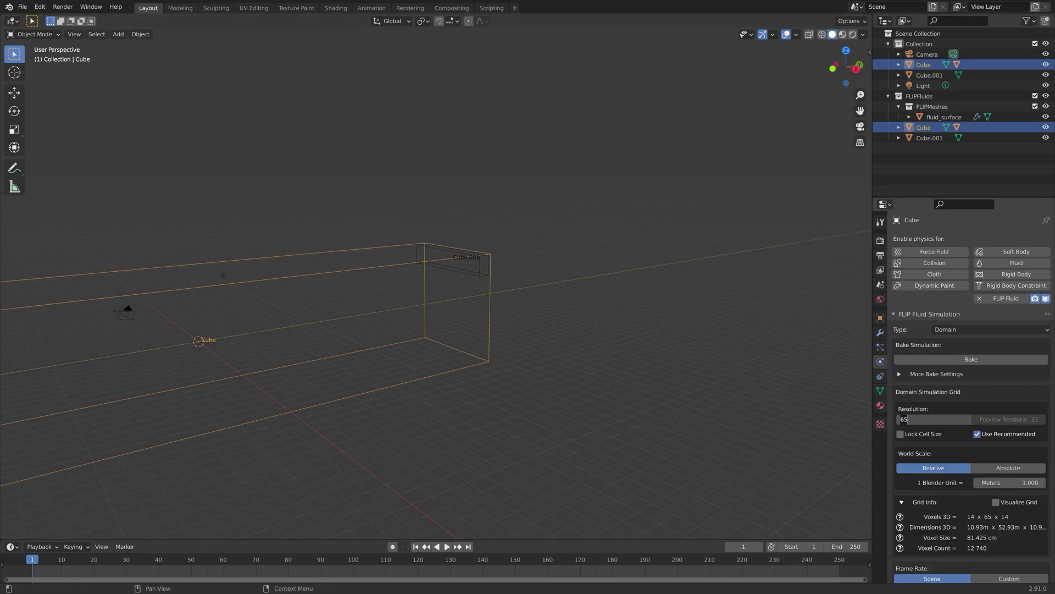
click(917, 375)
click(971, 360)
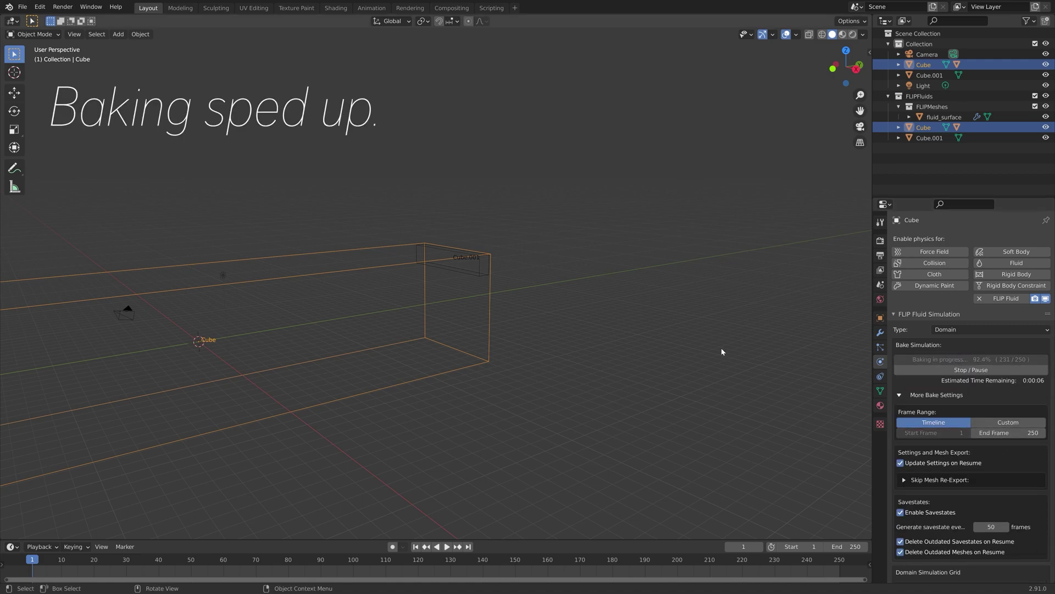
drag(370, 560, 681, 566)
mouse_move(484, 394)
middle_down()
mouse_move(405, 379)
mouse_move(434, 396)
middle_up()
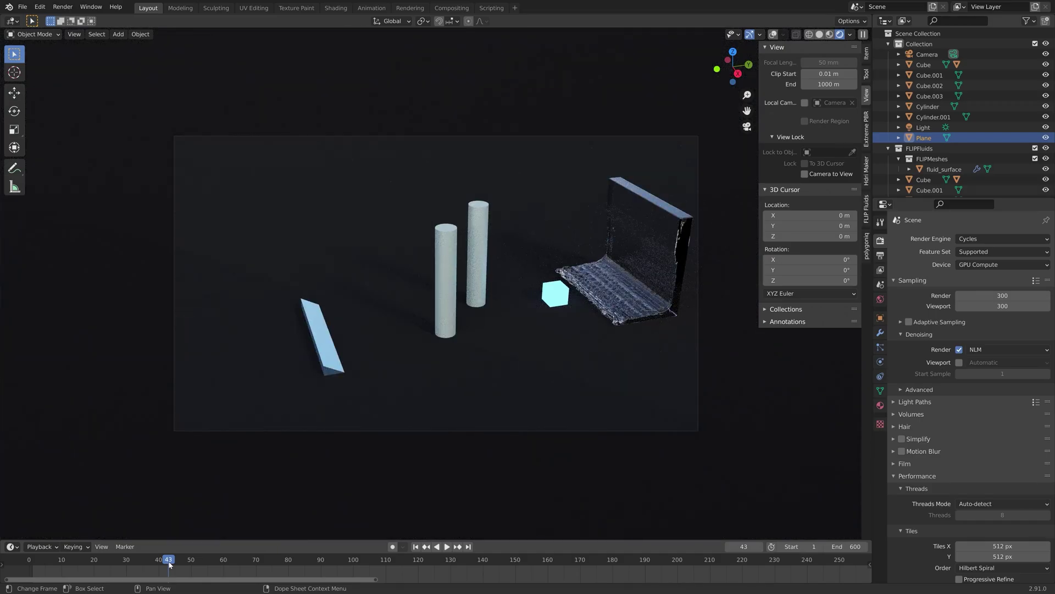
Scrub the fluid scene with the cylinder obstacles to frame 217 and display it in solid shading
drag(169, 563, 733, 563)
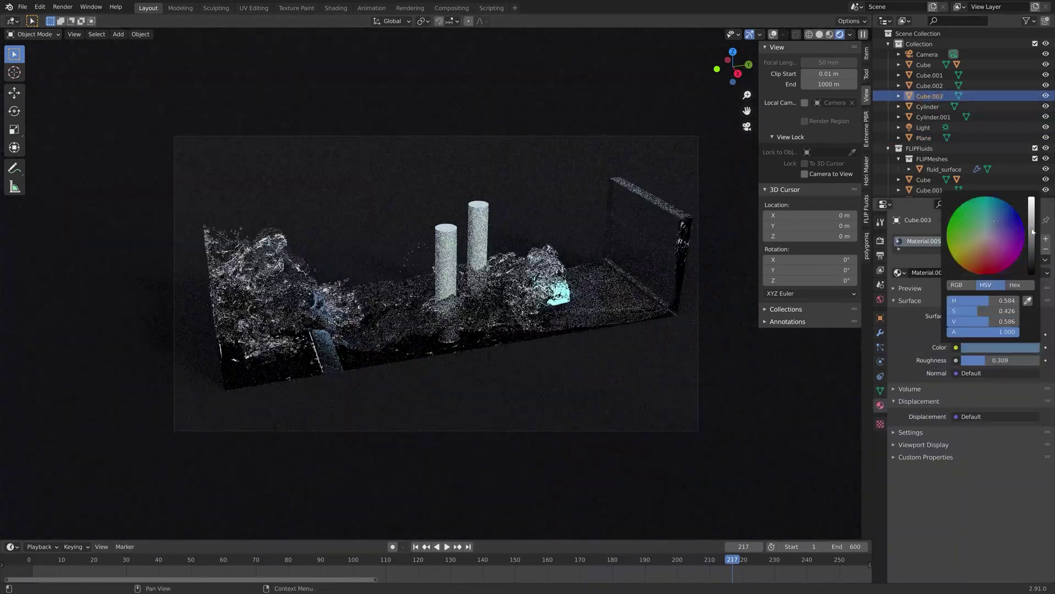
click(820, 34)
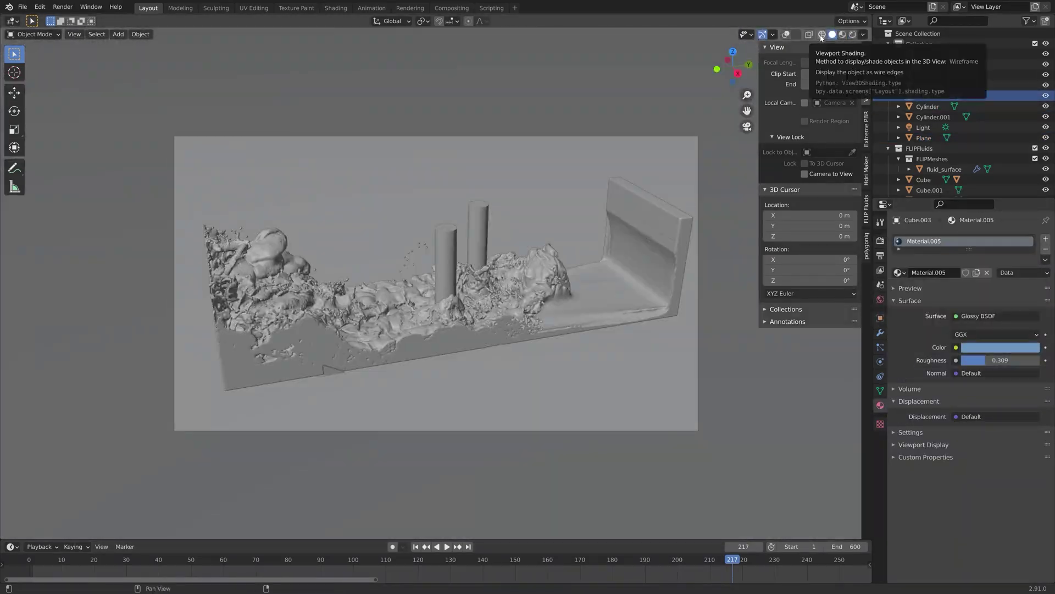